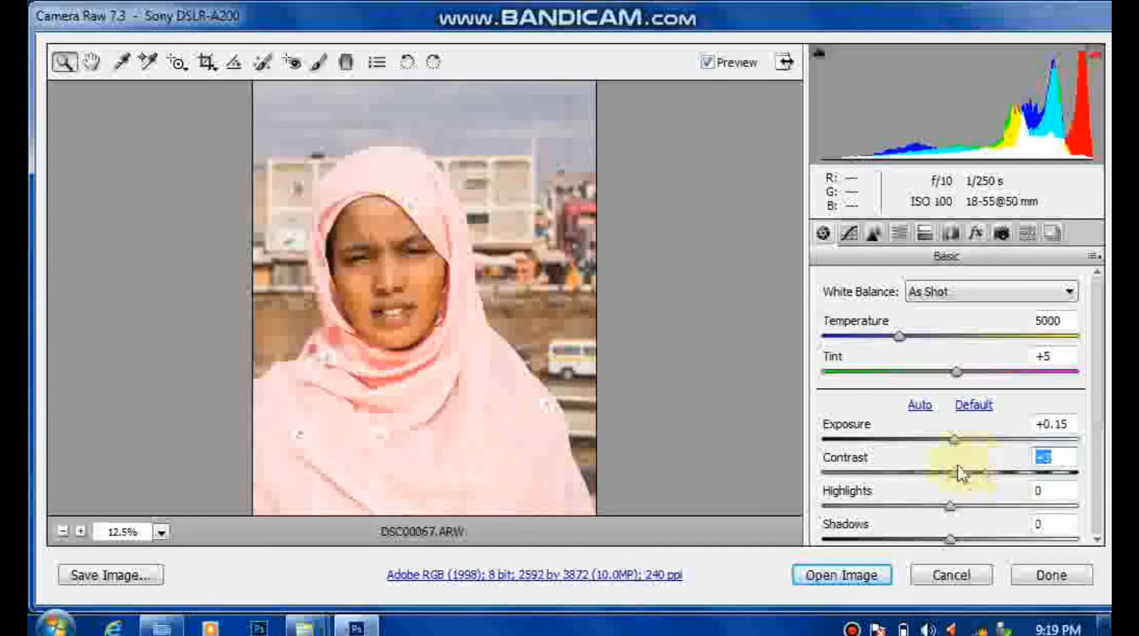
Step: Set the photo's Contrast to -17, Highlights to -43, Shadows to +39, Whites to +12 and Blacks to -33
{"action": "left_click_drag", "start_coordinate": [958, 465], "coordinate": [938, 462]}
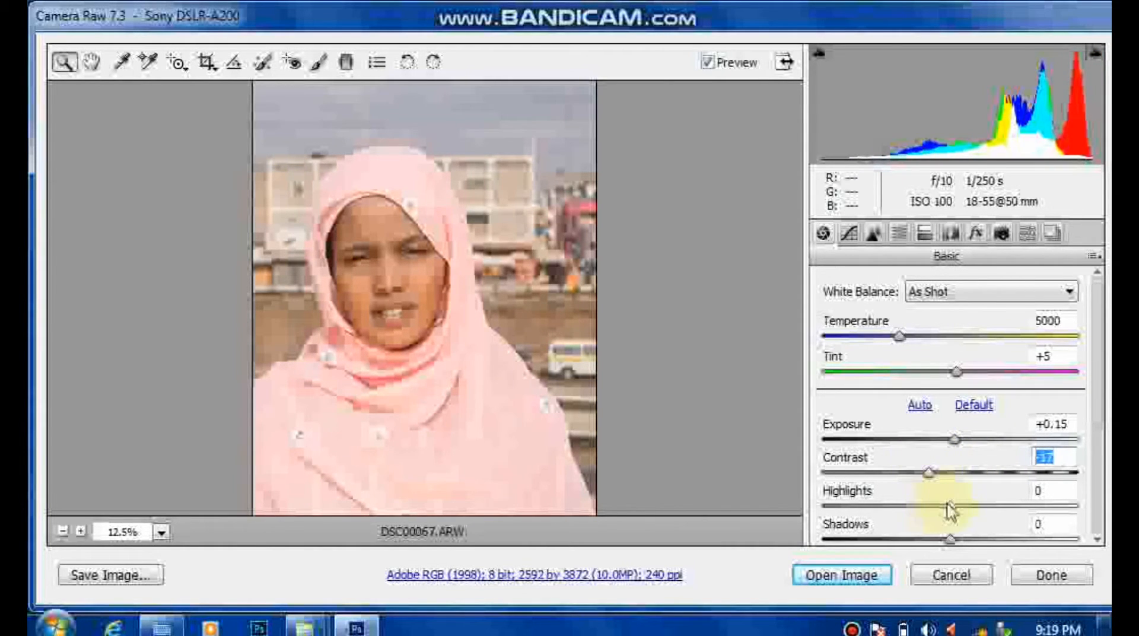
{"action": "left_click_drag", "start_coordinate": [950, 508], "coordinate": [980, 516]}
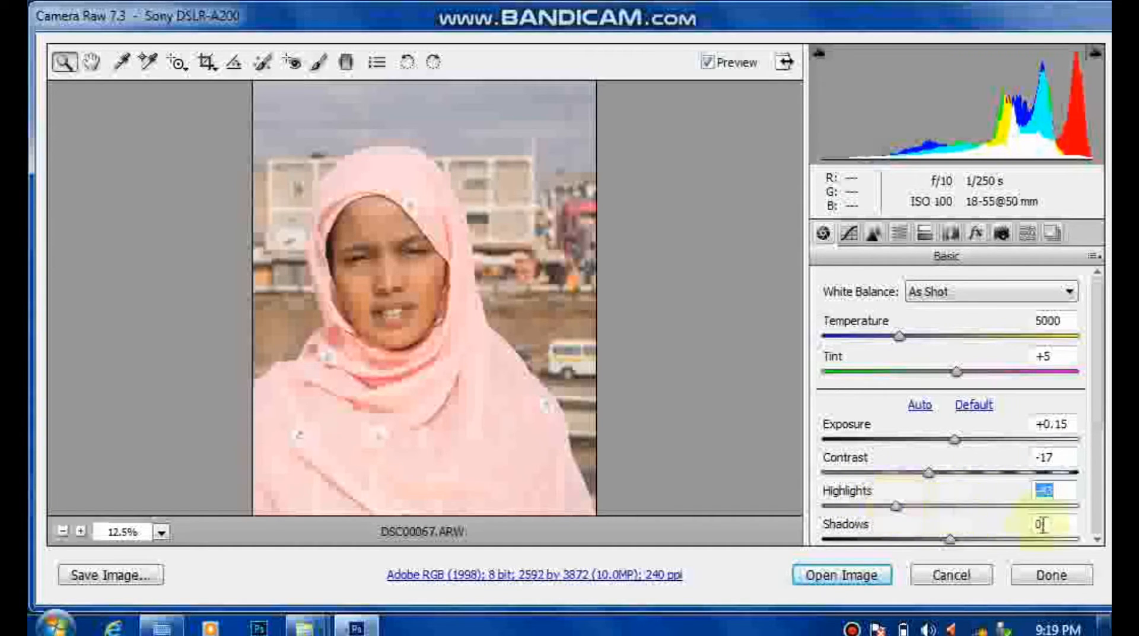
{"action": "scroll", "coordinate": [1102, 541], "scroll_direction": "down", "scroll_amount": 3}
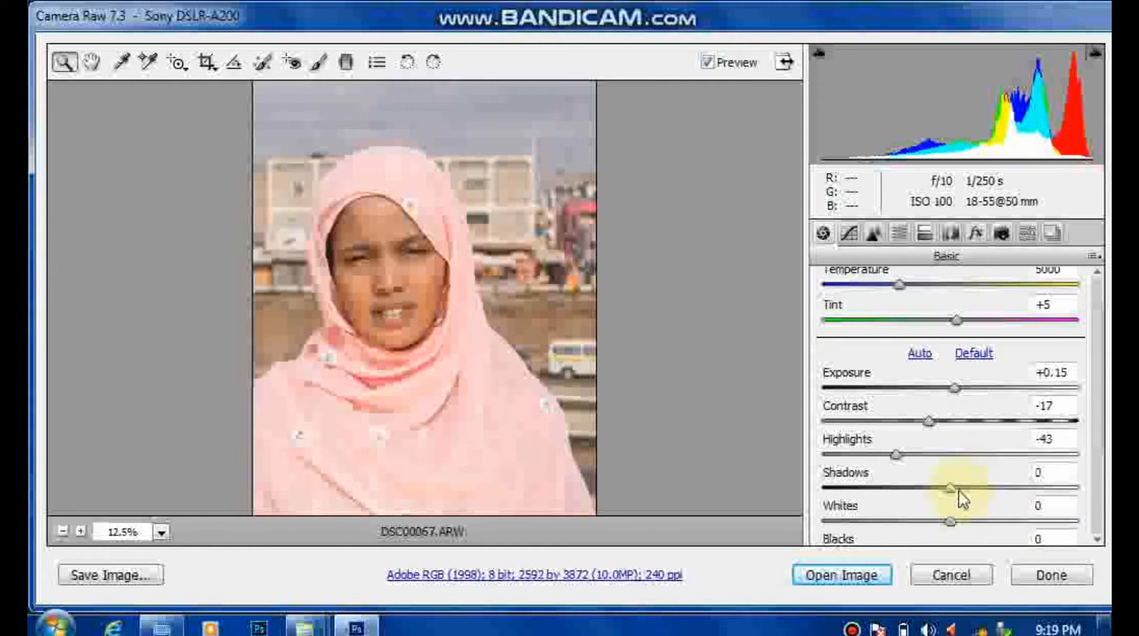
{"action": "left_click_drag", "start_coordinate": [960, 490], "coordinate": [1007, 501]}
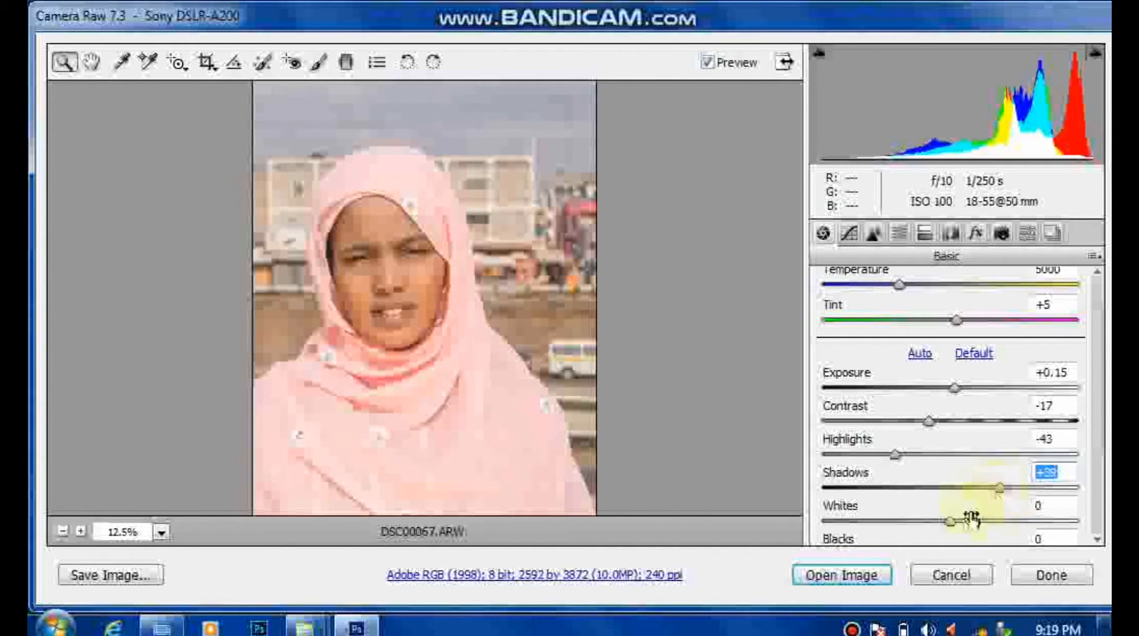
{"action": "mouse_move", "coordinate": [951, 522]}
{"action": "left_mouse_down"}
{"action": "mouse_move", "coordinate": [974, 522]}
{"action": "mouse_move", "coordinate": [910, 520]}
{"action": "mouse_move", "coordinate": [961, 527]}
{"action": "left_mouse_up"}
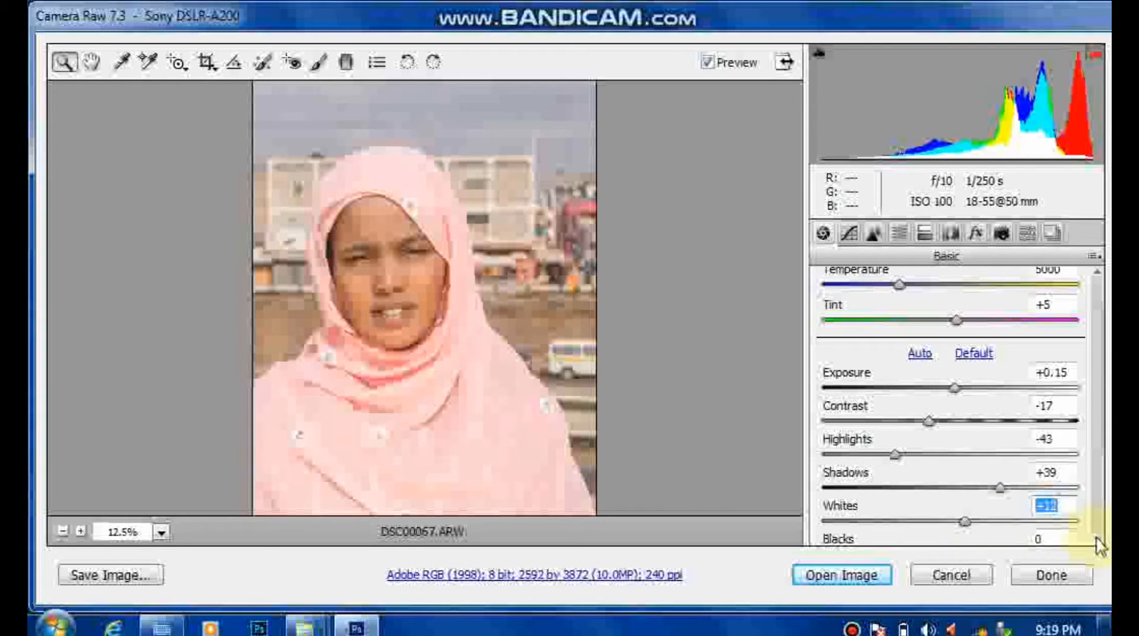
{"action": "scroll", "coordinate": [1098, 540], "scroll_direction": "down", "scroll_amount": 2}
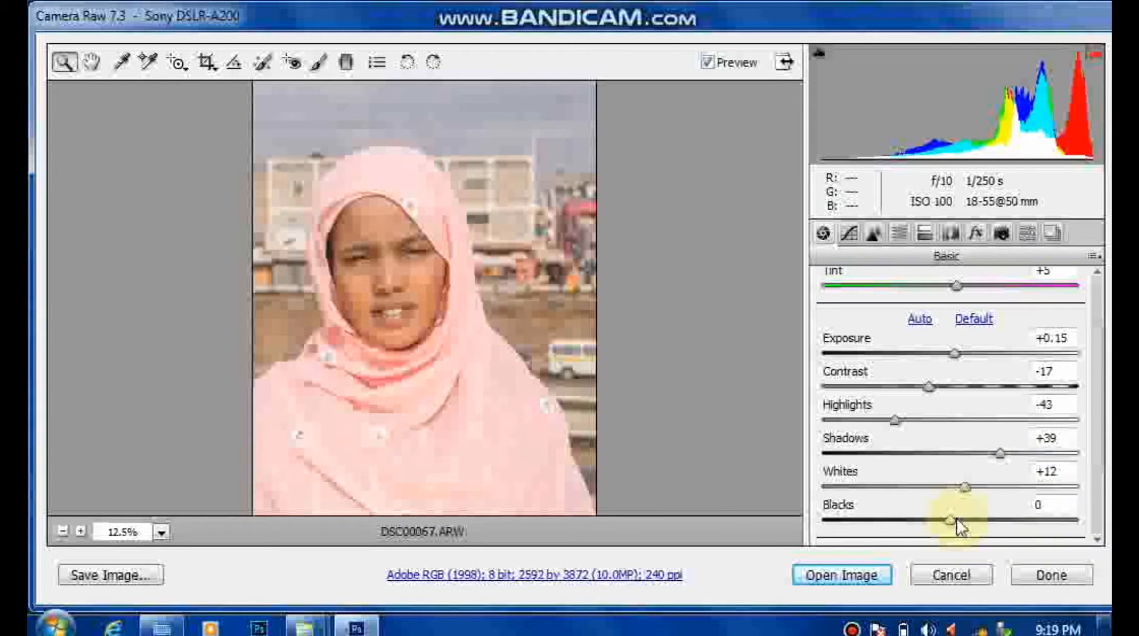
{"action": "left_click_drag", "start_coordinate": [956, 521], "coordinate": [915, 517]}
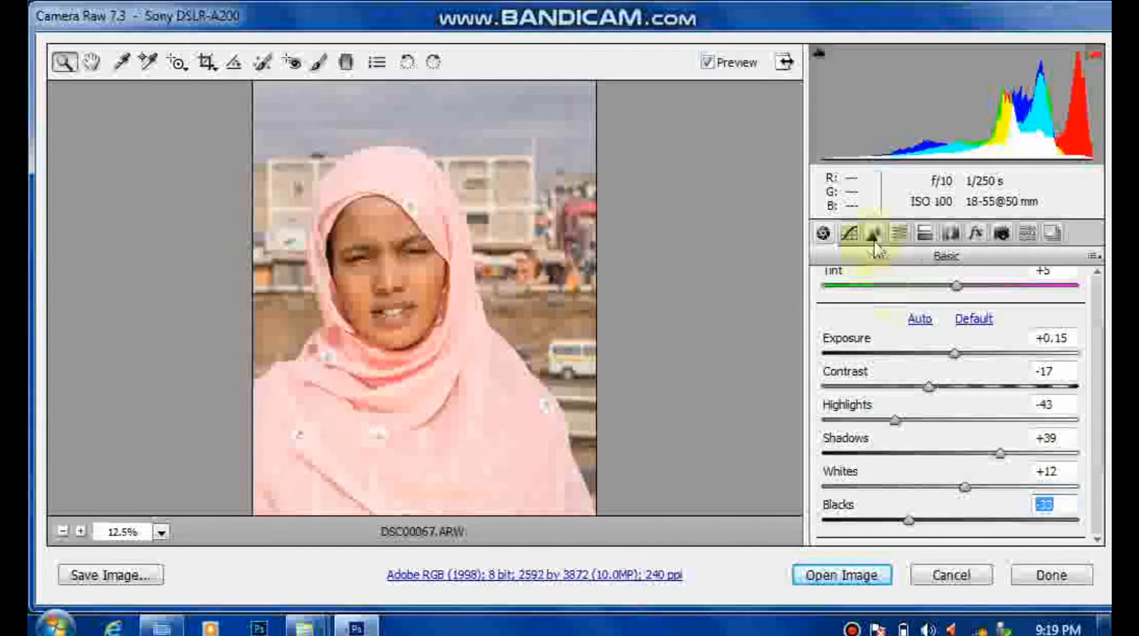
Step: Raise the HSL saturation of Yellows to +28, Greens to +34, Aquas to +44 and Blues to +43
{"action": "left_click", "coordinate": [896, 234]}
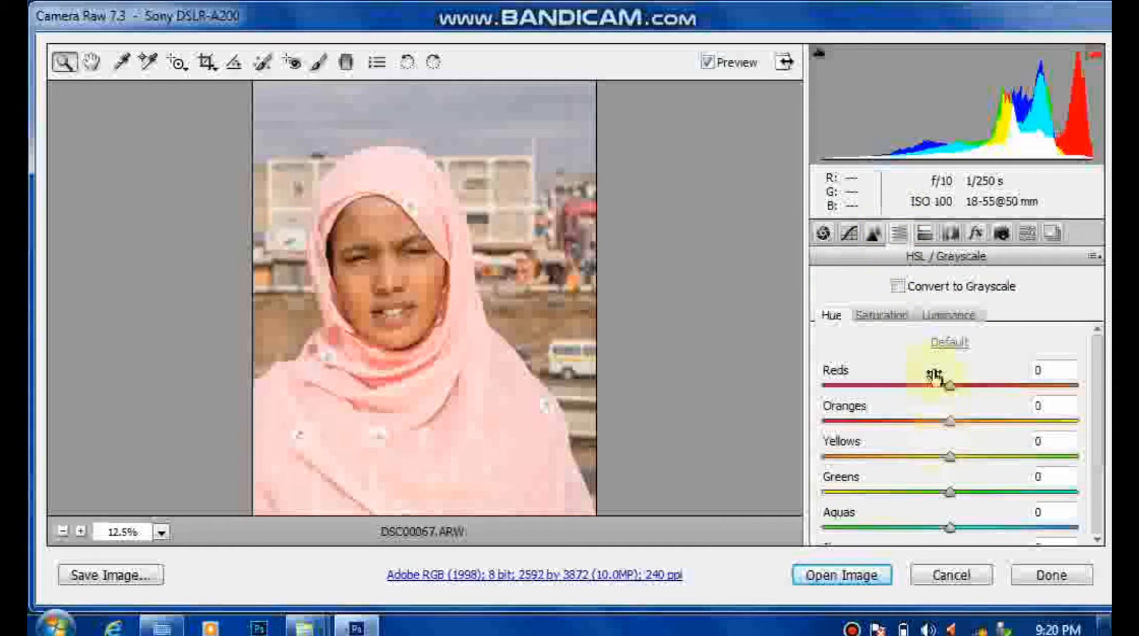
{"action": "left_click", "coordinate": [892, 316]}
{"action": "left_click_drag", "start_coordinate": [951, 458], "coordinate": [1012, 462]}
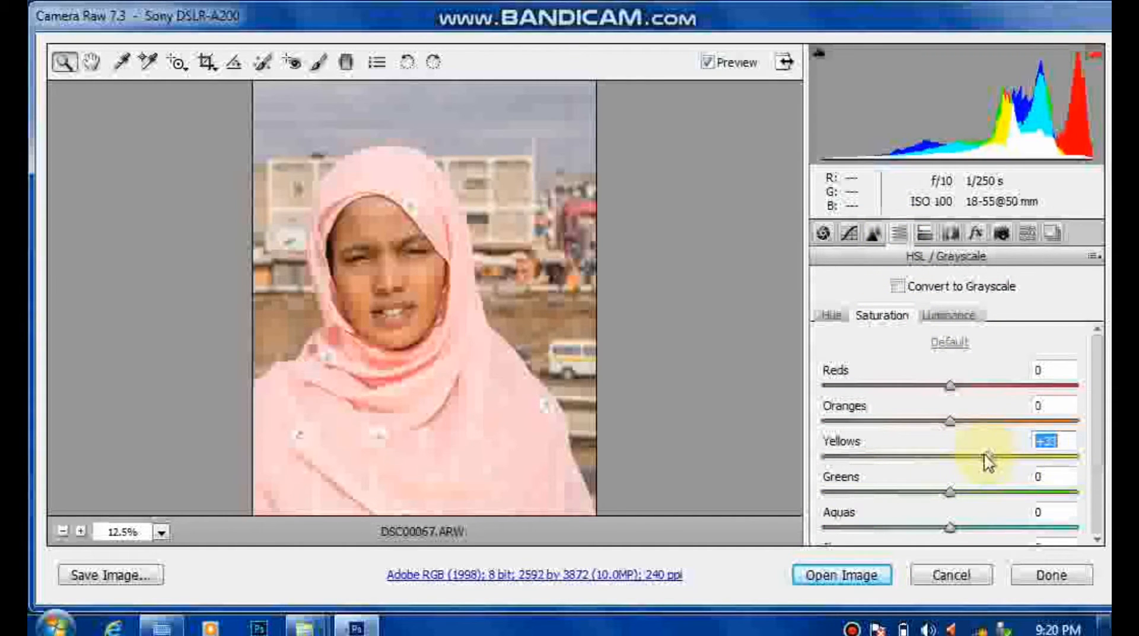
{"action": "left_click_drag", "start_coordinate": [949, 492], "coordinate": [1003, 504]}
{"action": "left_click", "coordinate": [1098, 539]}
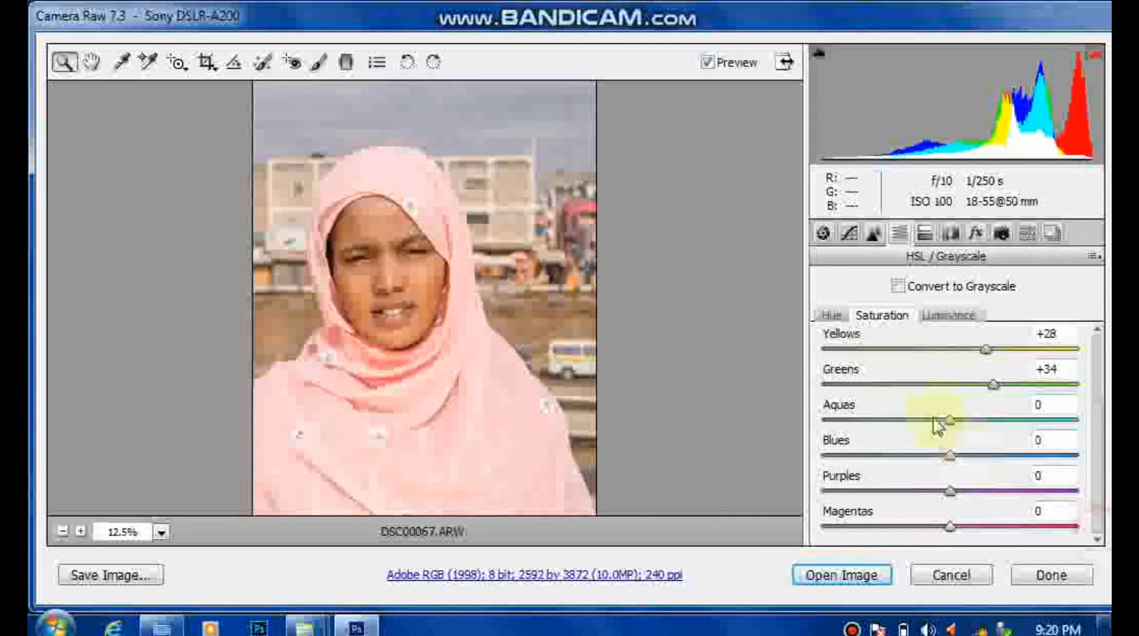
{"action": "left_click_drag", "start_coordinate": [956, 421], "coordinate": [1007, 422]}
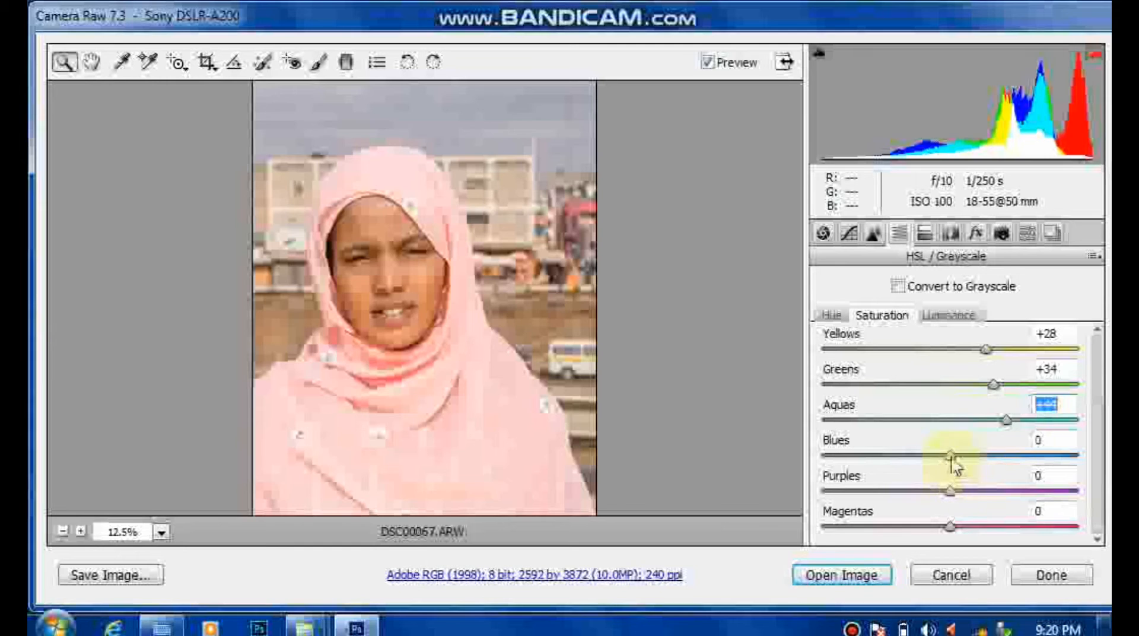
{"action": "left_click_drag", "start_coordinate": [952, 457], "coordinate": [1008, 465]}
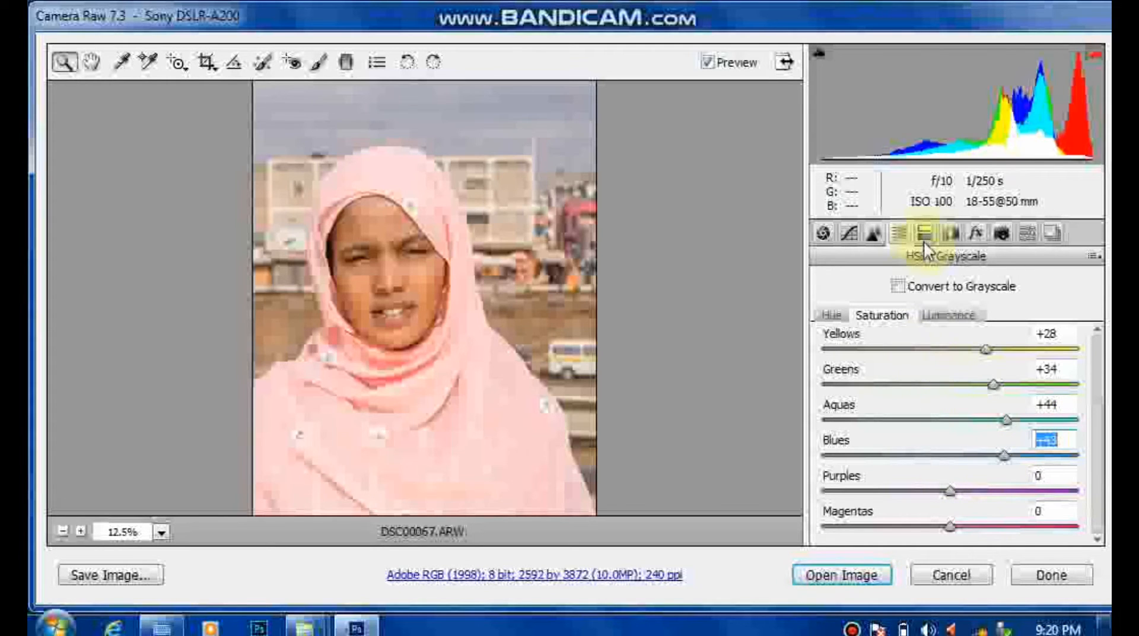
Step: Set HSL luminance to Yellows +12, Greens +43 and Aquas -28, and open the developed image in Photoshop
{"action": "left_click", "coordinate": [948, 315]}
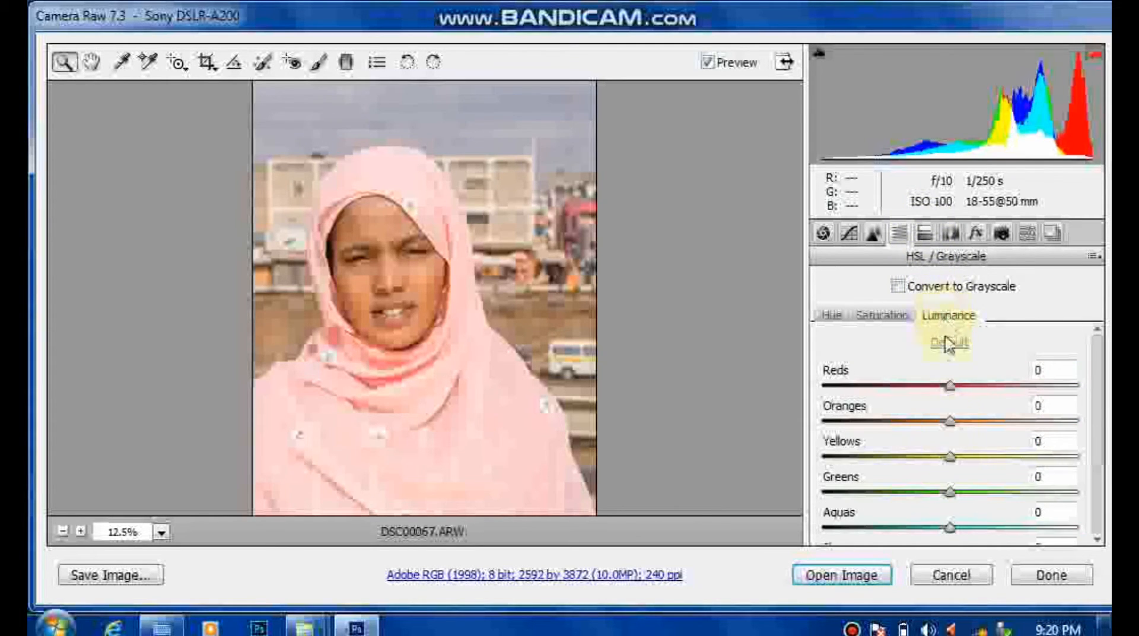
{"action": "mouse_move", "coordinate": [950, 457]}
{"action": "left_mouse_down"}
{"action": "mouse_move", "coordinate": [1017, 463]}
{"action": "mouse_move", "coordinate": [880, 456]}
{"action": "mouse_move", "coordinate": [1033, 461]}
{"action": "mouse_move", "coordinate": [966, 463]}
{"action": "left_mouse_up"}
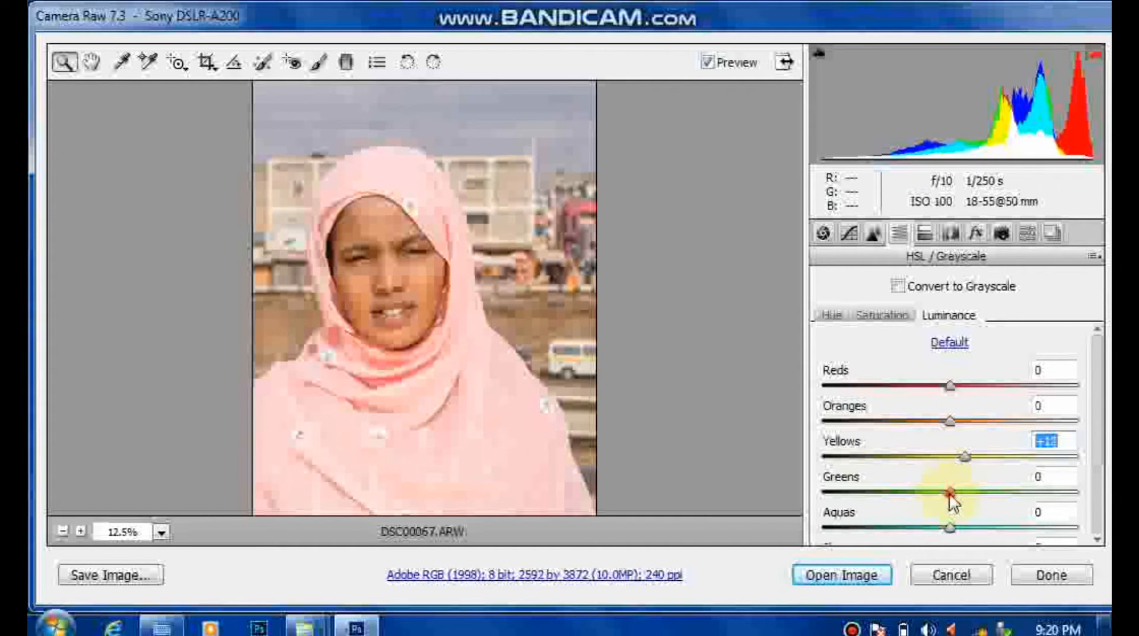
{"action": "left_click_drag", "start_coordinate": [951, 501], "coordinate": [1005, 499]}
{"action": "left_click_drag", "start_coordinate": [951, 529], "coordinate": [917, 531]}
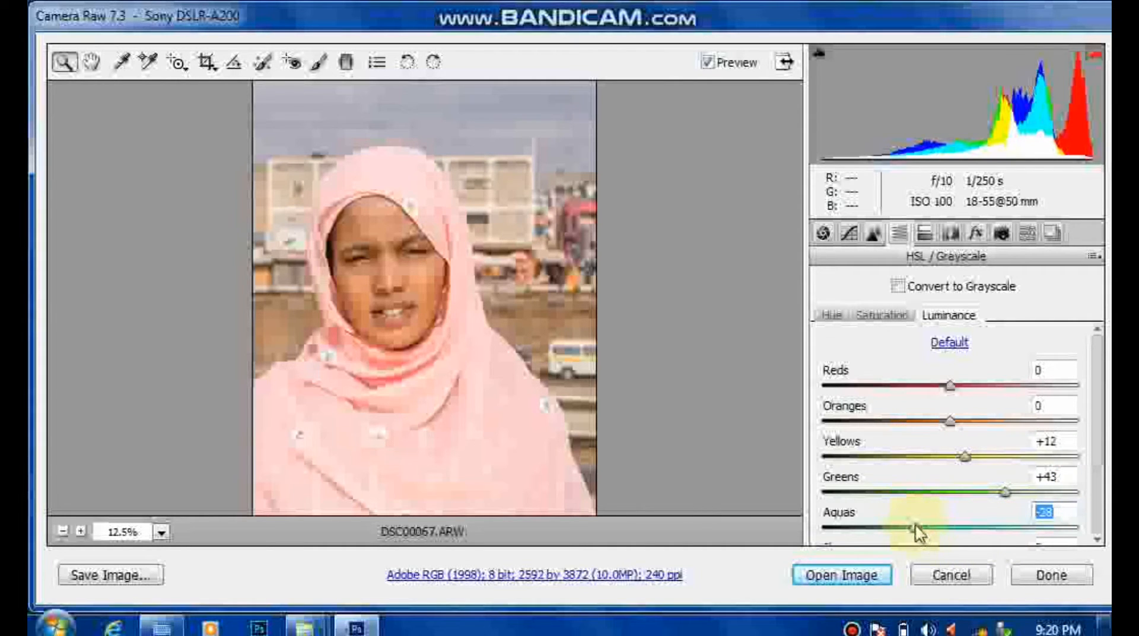
{"action": "left_click", "coordinate": [838, 587]}
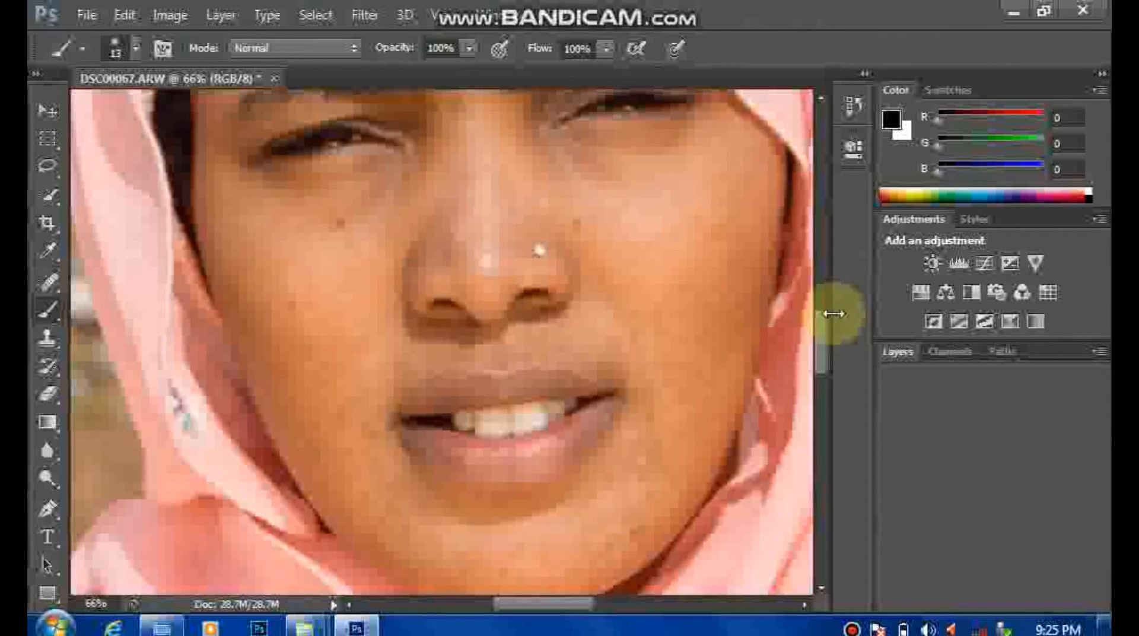
Step: Duplicate the Background layer as Background copy in the same document
{"action": "left_click_drag", "start_coordinate": [823, 334], "coordinate": [818, 223]}
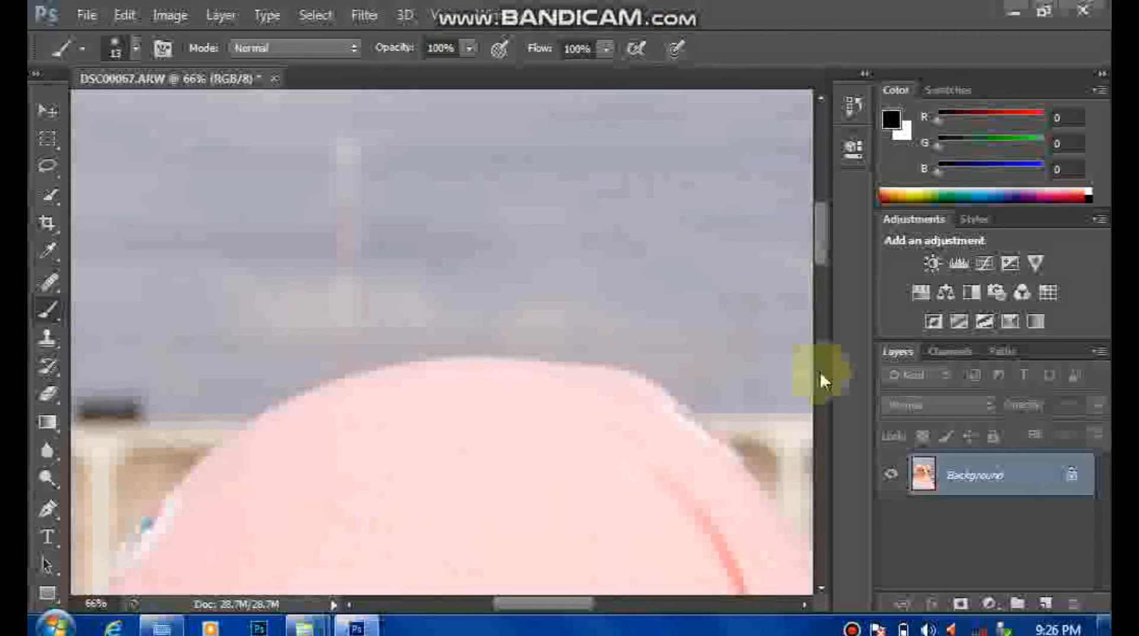
{"action": "right_click", "coordinate": [961, 474]}
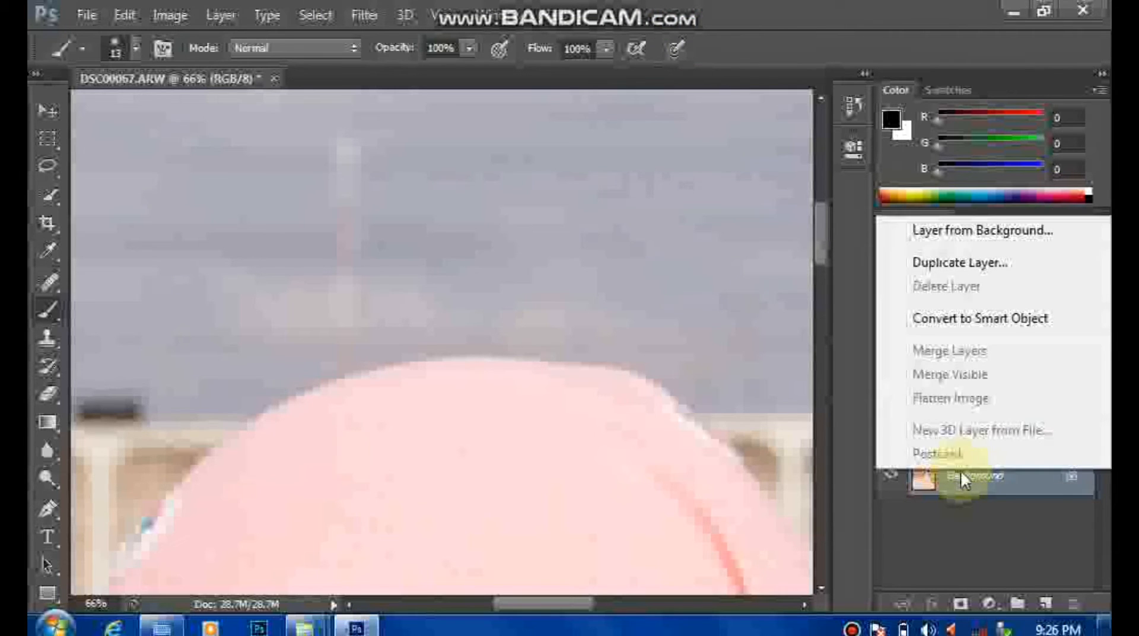
{"action": "left_click", "coordinate": [931, 263]}
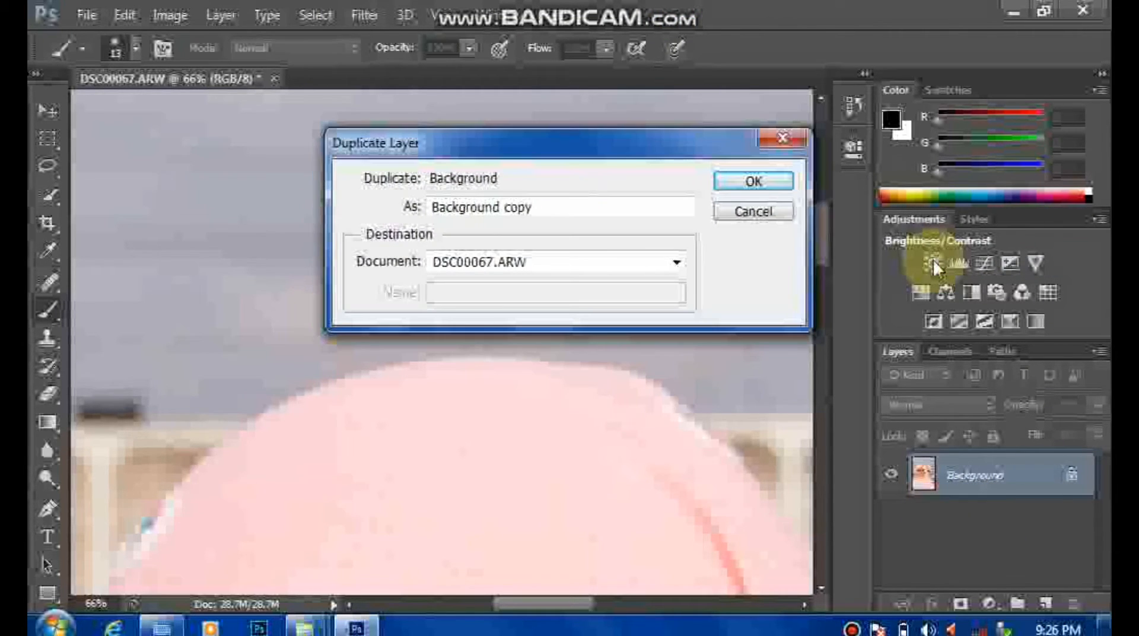
{"action": "left_click", "coordinate": [749, 181]}
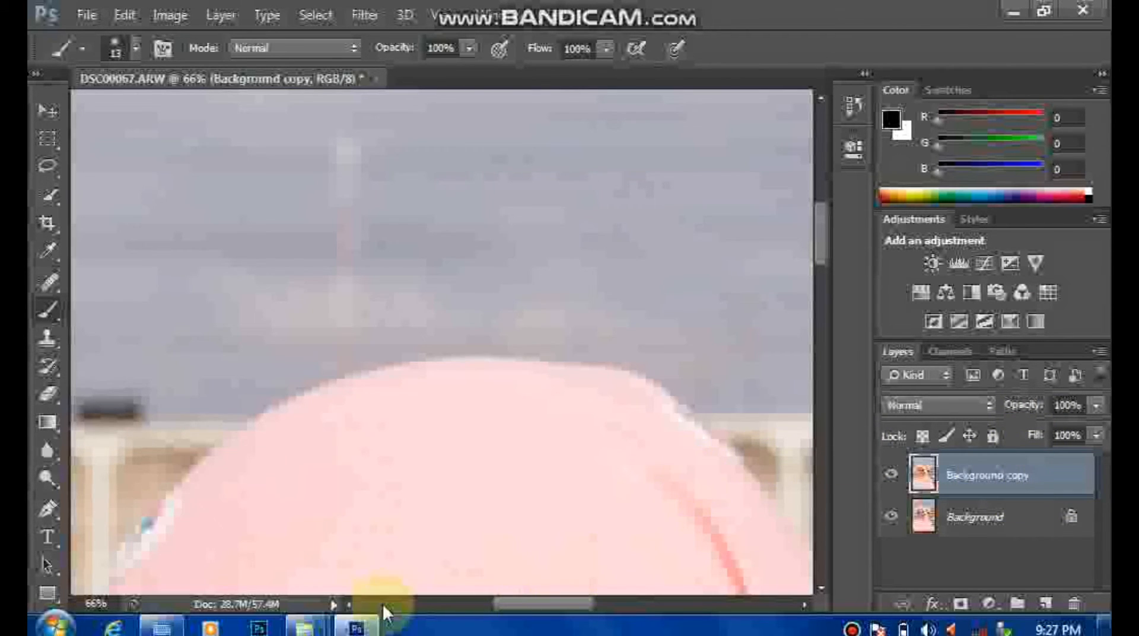
Step: Remove the forehead spots and the marks between the eyebrows with a 30 px content-aware Spot Healing Brush
{"action": "left_click", "coordinate": [47, 281]}
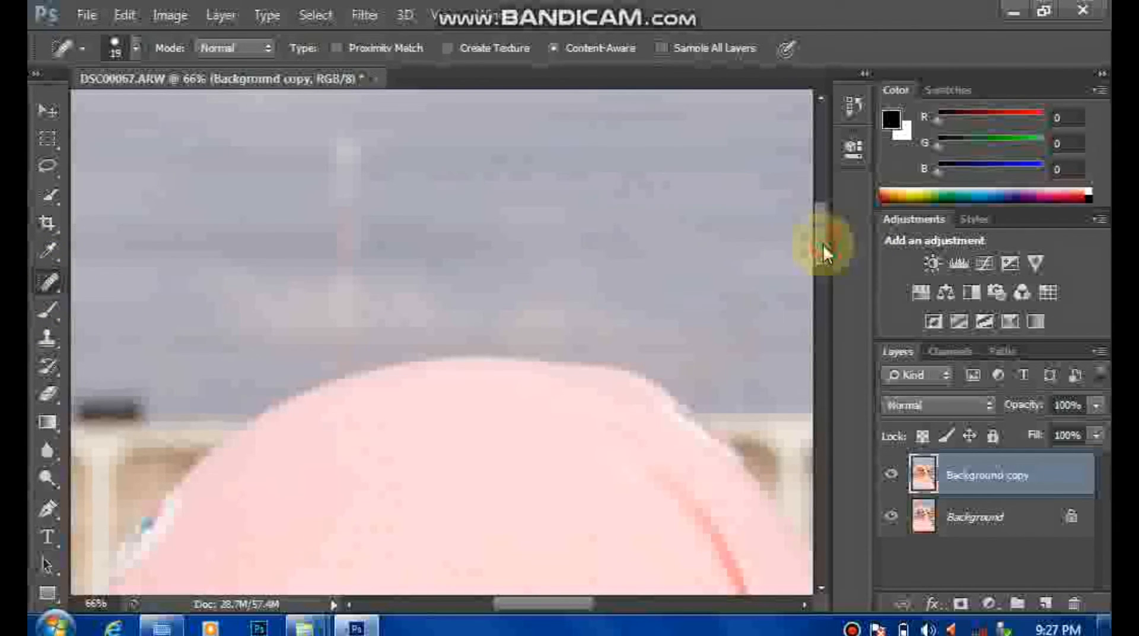
{"action": "left_click_drag", "start_coordinate": [824, 244], "coordinate": [820, 305]}
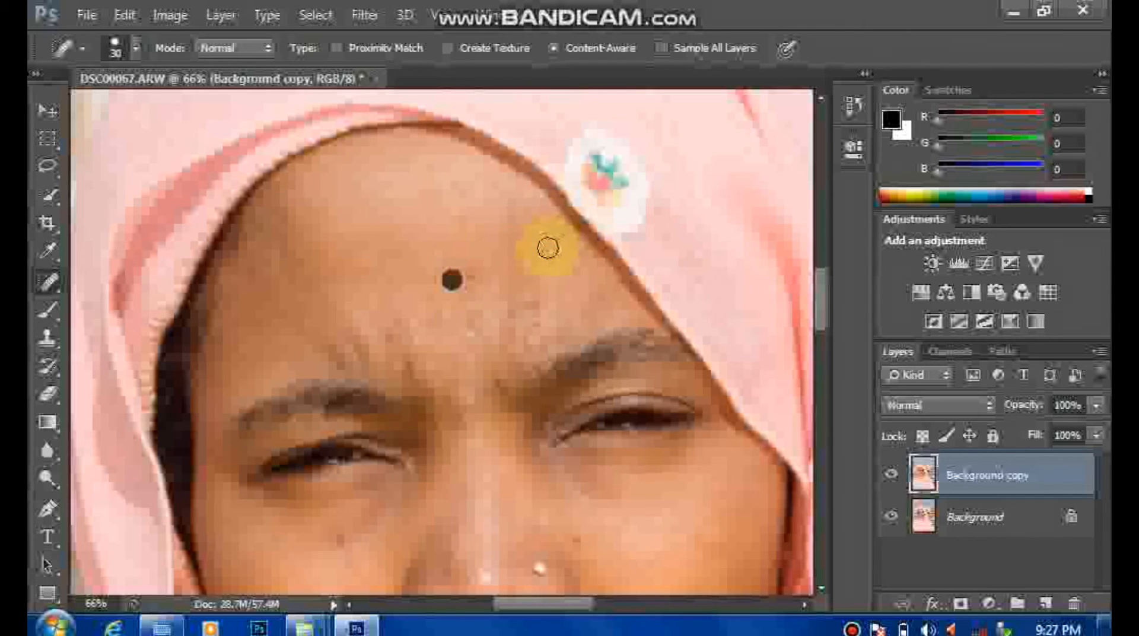
{"action": "left_click", "coordinate": [538, 246]}
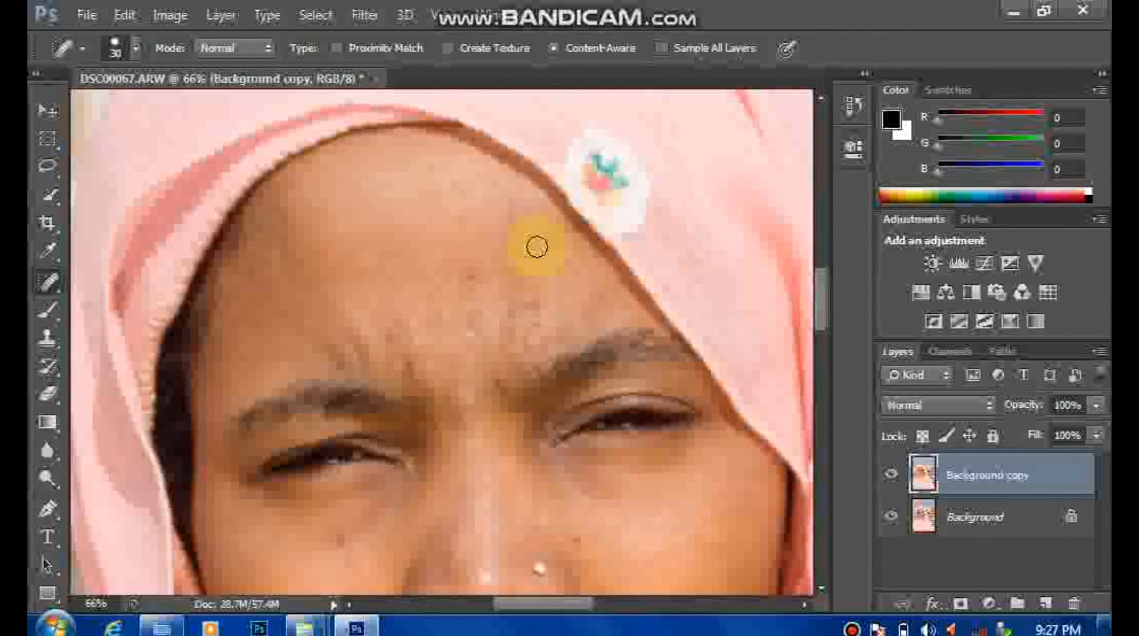
{"action": "left_click", "coordinate": [527, 298]}
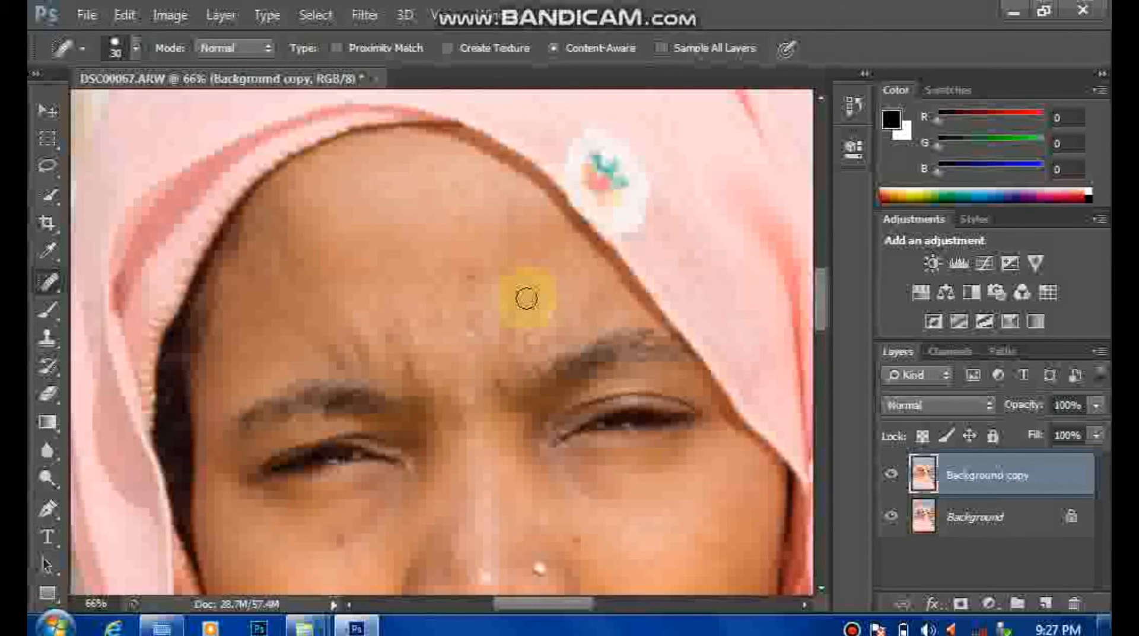
{"action": "left_click", "coordinate": [537, 320]}
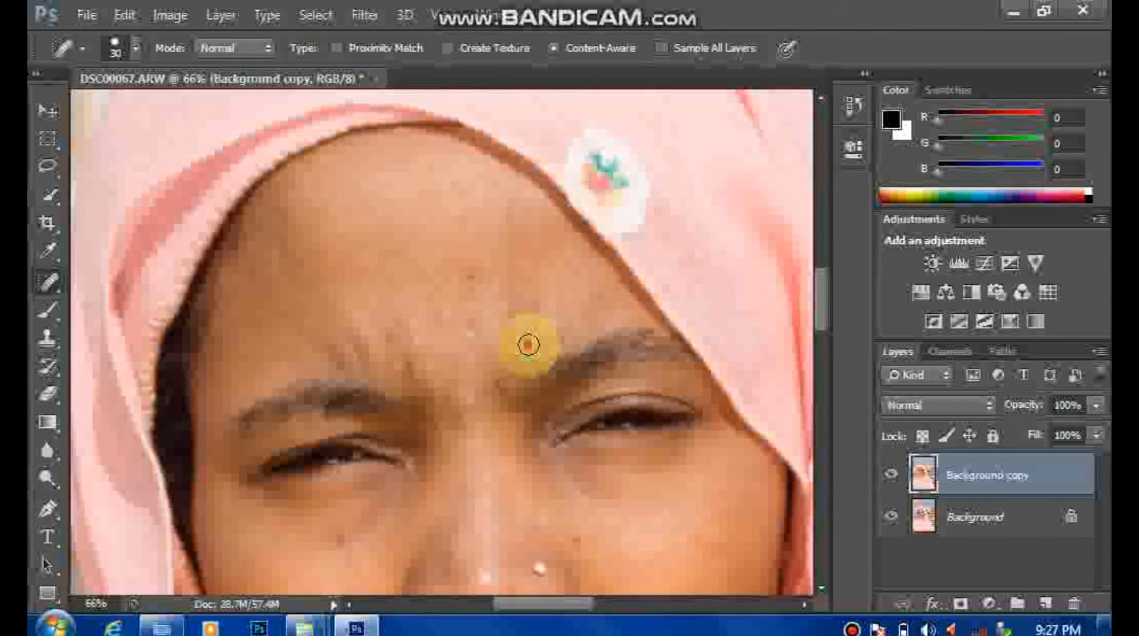
{"action": "left_click", "coordinate": [529, 345]}
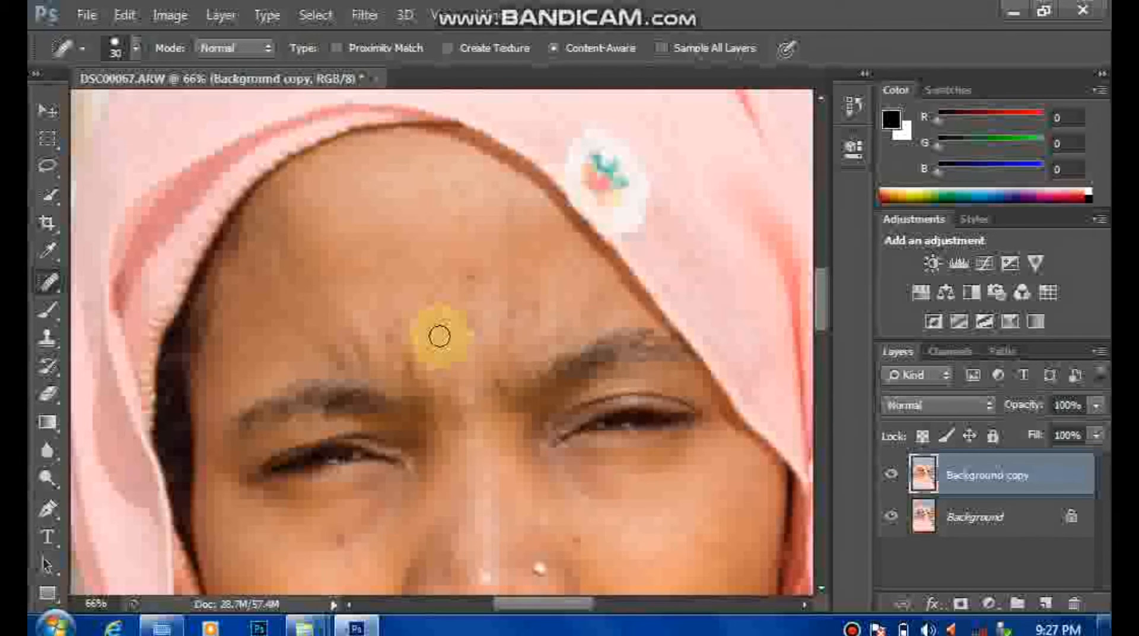
{"action": "left_click", "coordinate": [468, 277]}
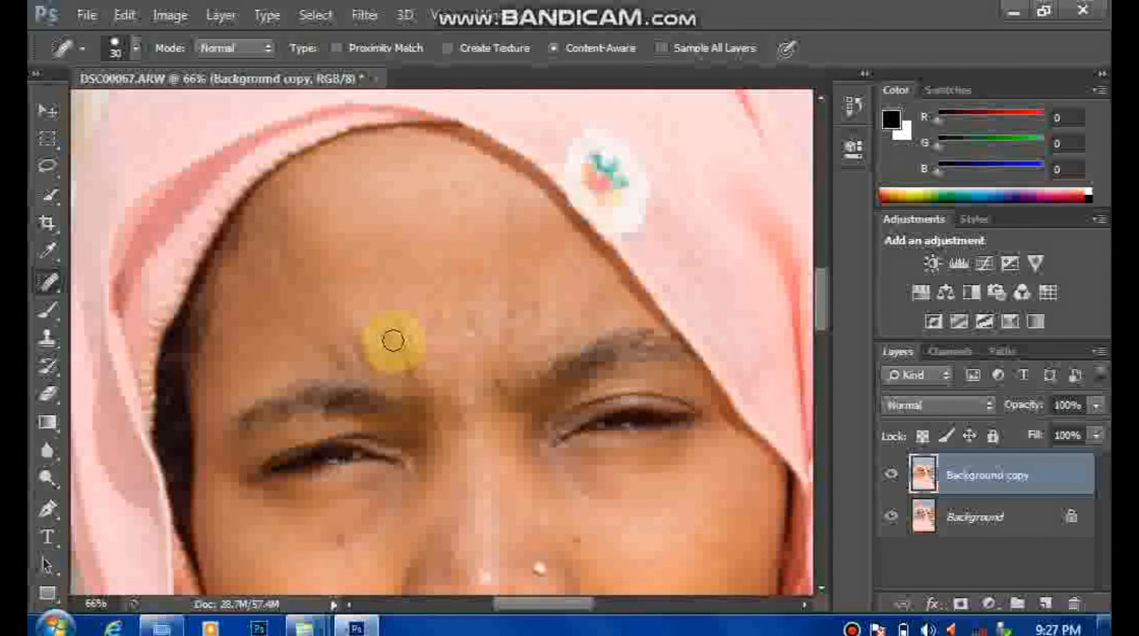
{"action": "left_click", "coordinate": [472, 399]}
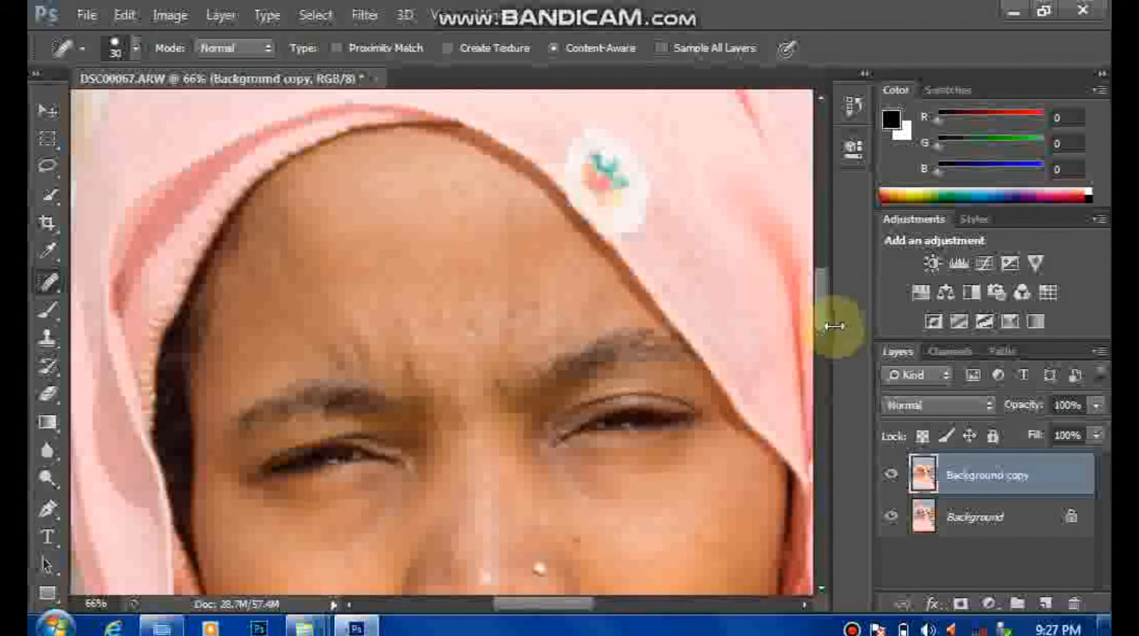
Step: Heal the remaining blemishes on the cheeks and chin with the Spot Healing Brush, adjusting the brush size as needed
{"action": "scroll", "coordinate": [825, 336], "scroll_direction": "down", "scroll_amount": 8}
{"action": "left_click", "coordinate": [365, 156]}
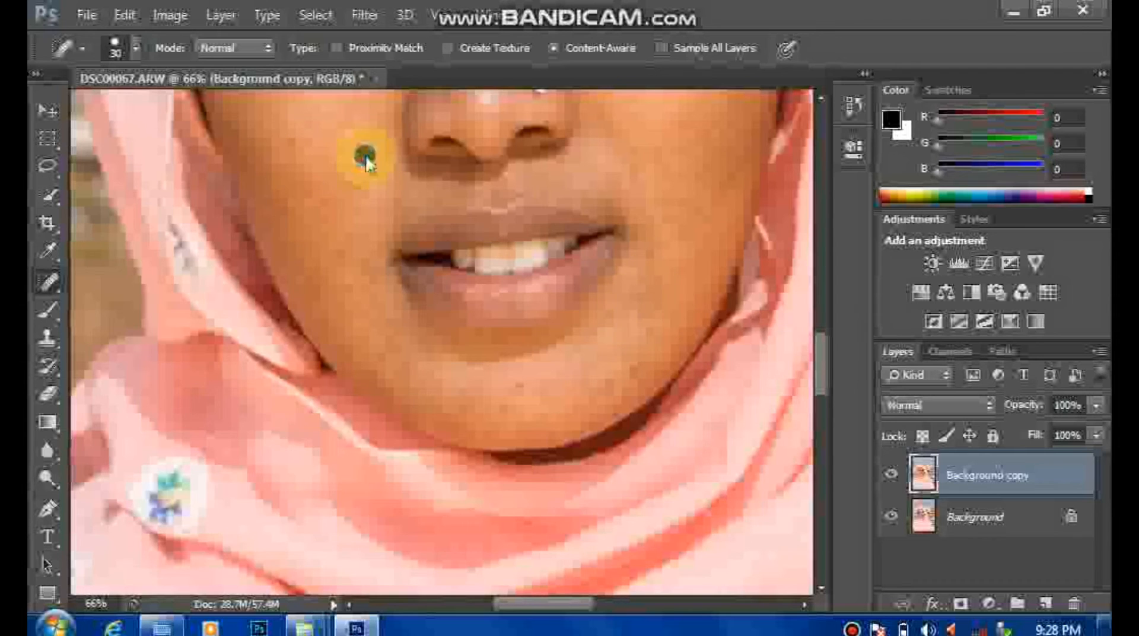
{"action": "left_click", "coordinate": [669, 195]}
{"action": "left_click", "coordinate": [684, 130]}
{"action": "left_click", "coordinate": [517, 380]}
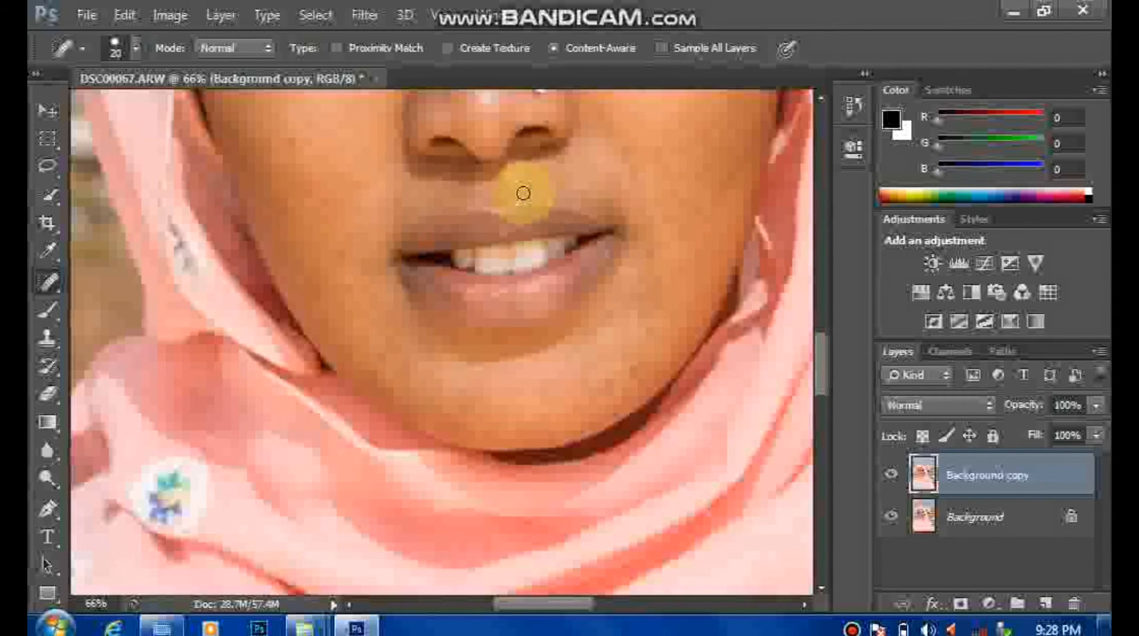
{"action": "scroll", "coordinate": [826, 368], "scroll_direction": "up", "scroll_amount": 5}
{"action": "key", "text": "bracketright"}
{"action": "left_click", "coordinate": [272, 404]}
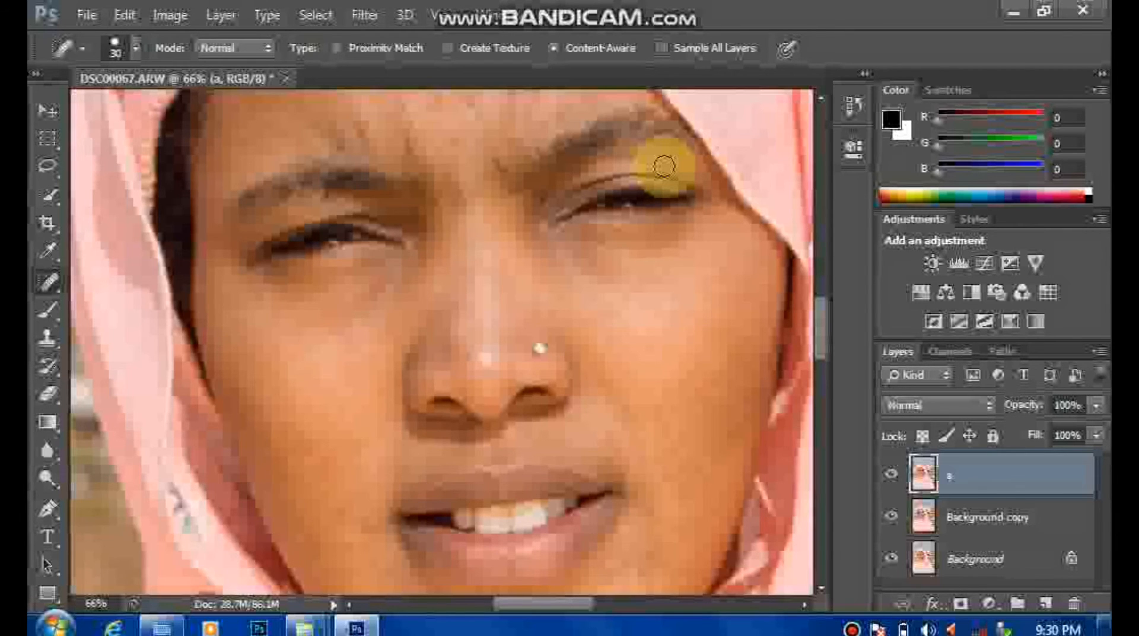
Step: Apply a High Pass filter with a radius of 6 pixels to layer a
{"action": "left_click", "coordinate": [356, 16]}
{"action": "mouse_move", "coordinate": [525, 403]}
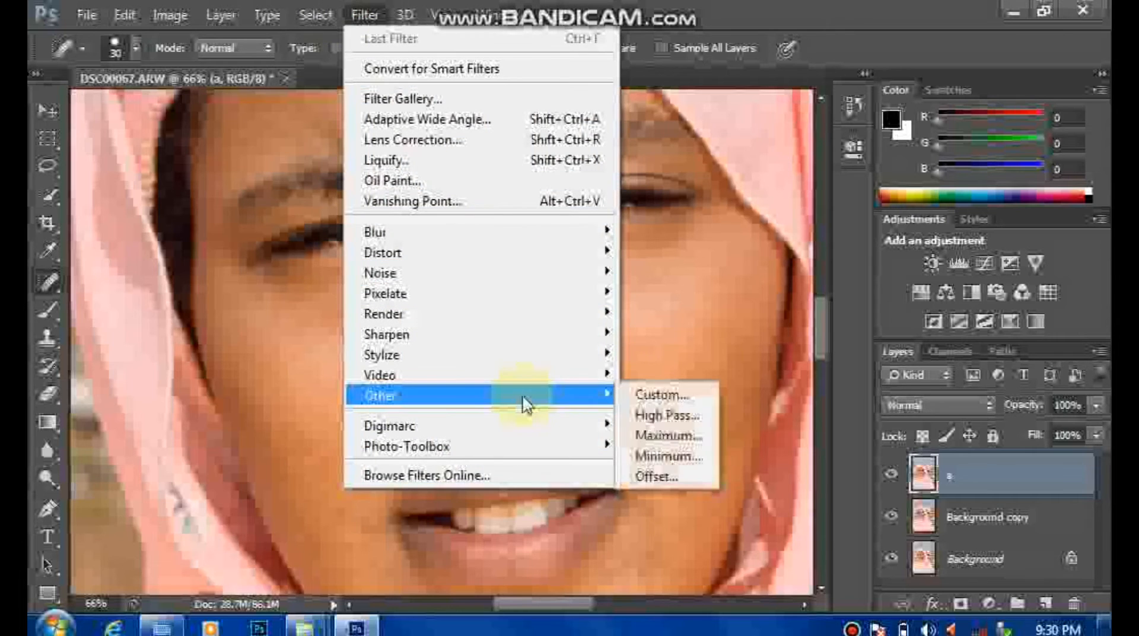
{"action": "left_click", "coordinate": [651, 414]}
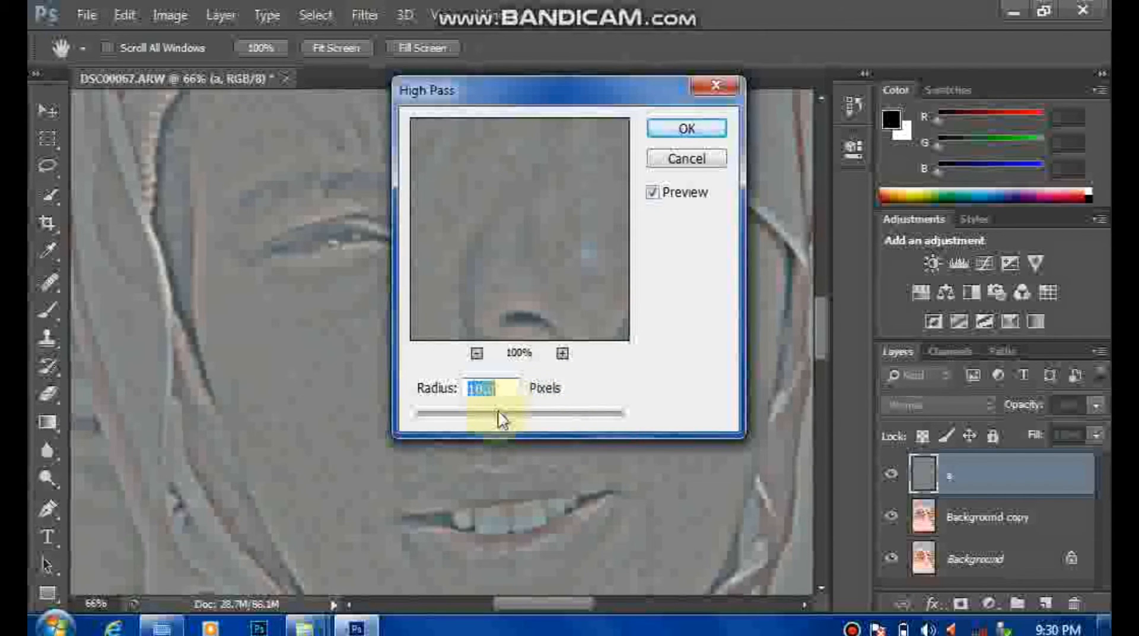
{"action": "mouse_move", "coordinate": [512, 422]}
{"action": "left_mouse_down"}
{"action": "mouse_move", "coordinate": [507, 414]}
{"action": "mouse_move", "coordinate": [532, 415]}
{"action": "left_mouse_up"}
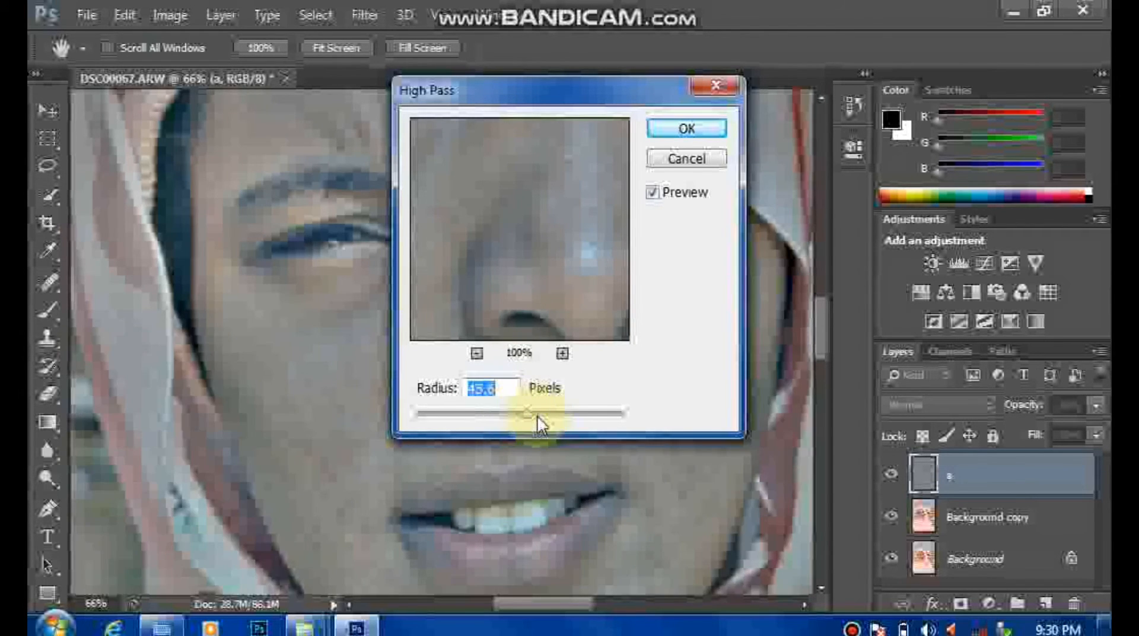
{"action": "left_click", "coordinate": [543, 415]}
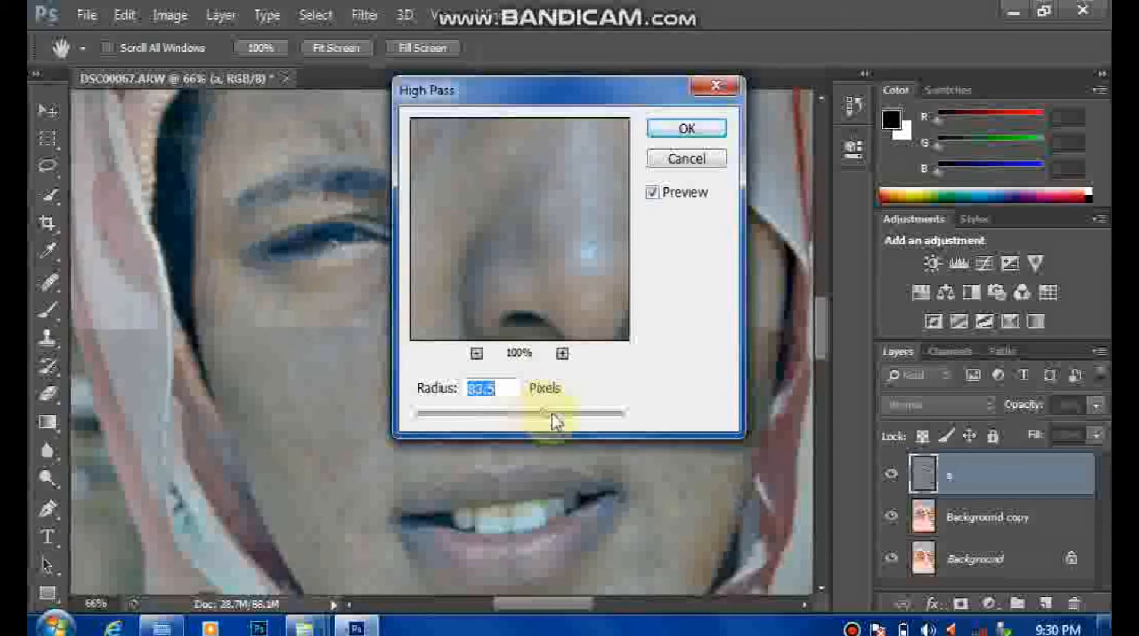
{"action": "left_click", "coordinate": [556, 413]}
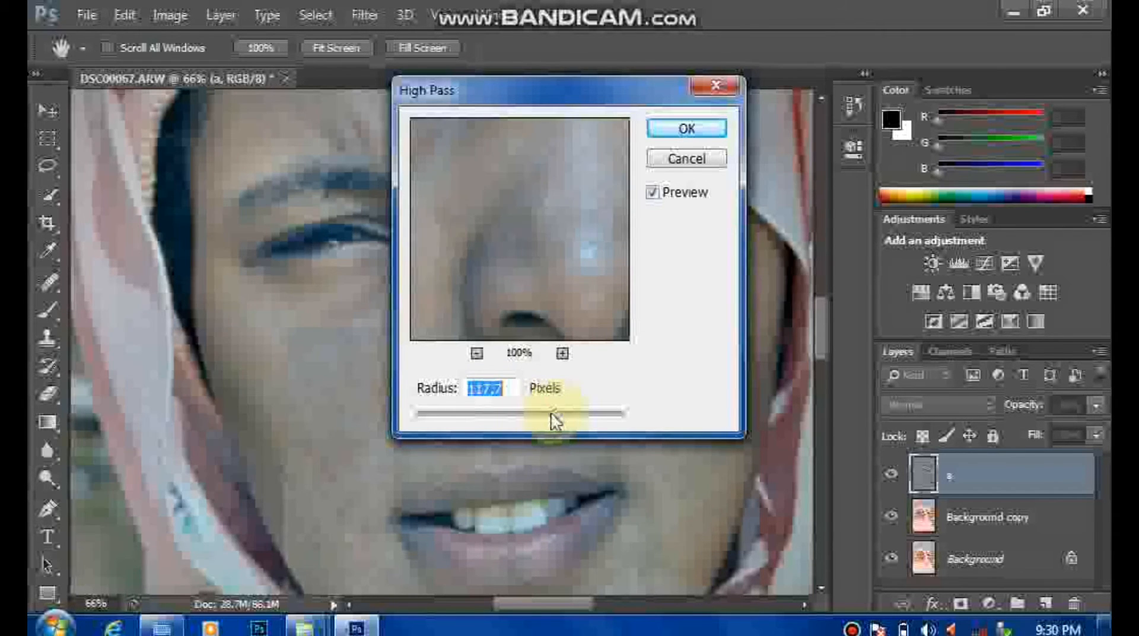
{"action": "left_click", "coordinate": [506, 410]}
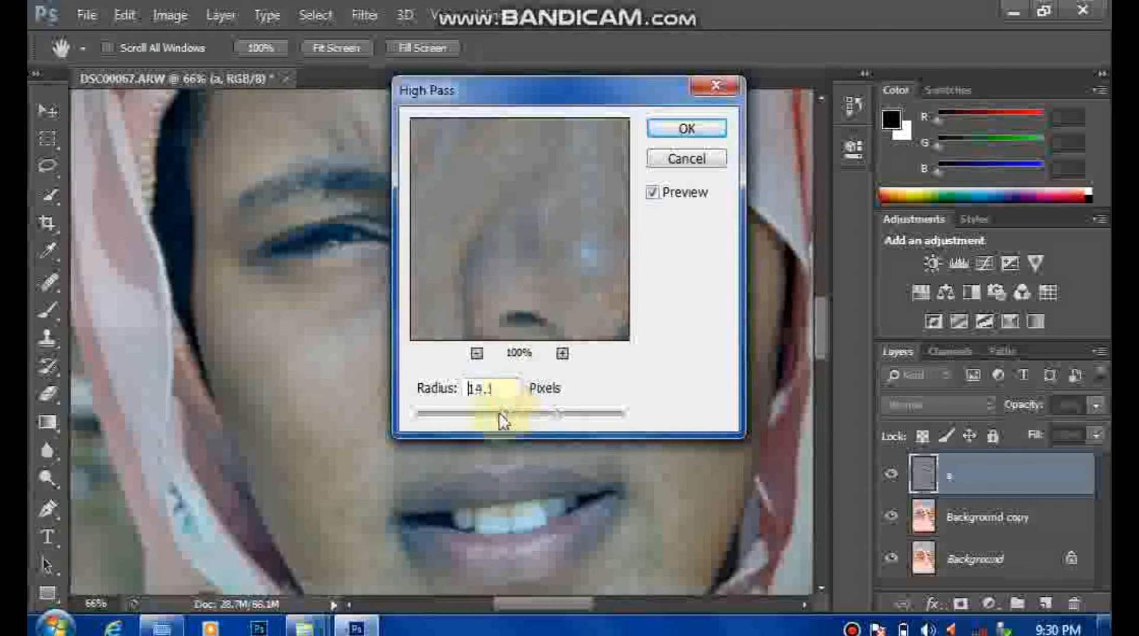
{"action": "left_click_drag", "start_coordinate": [500, 413], "coordinate": [465, 414]}
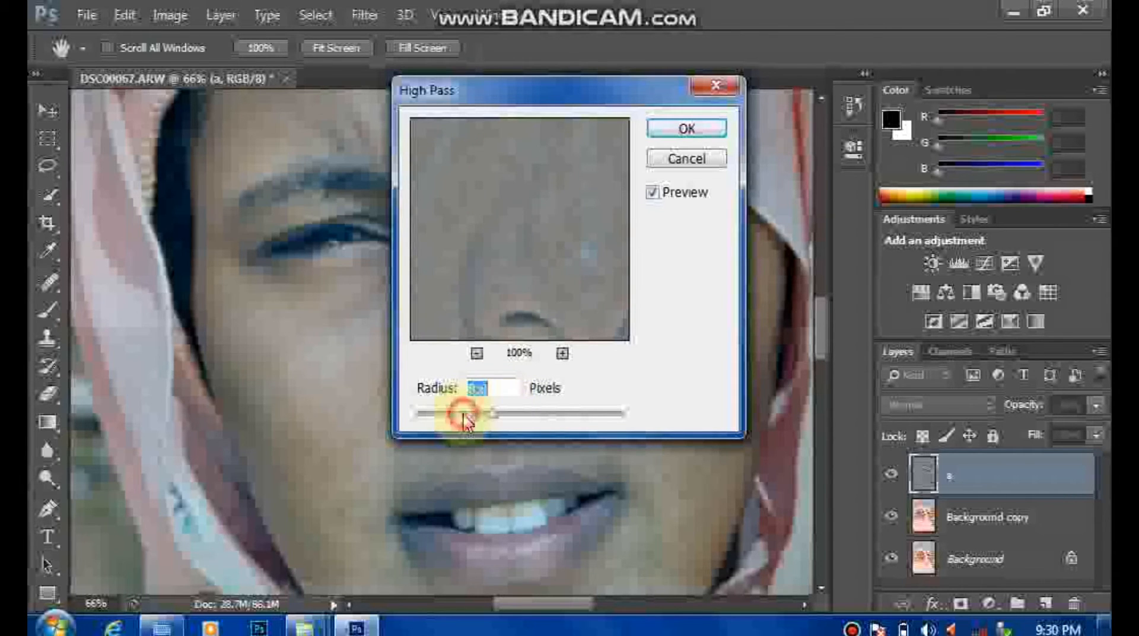
{"action": "left_click", "coordinate": [465, 414]}
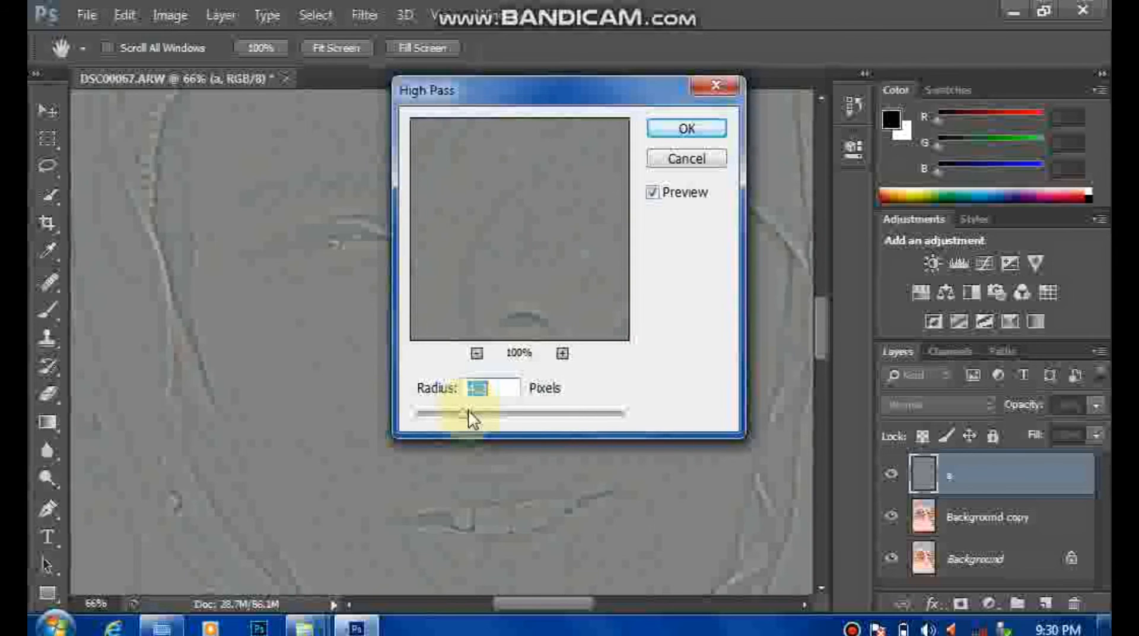
{"action": "left_click_drag", "start_coordinate": [468, 411], "coordinate": [473, 415]}
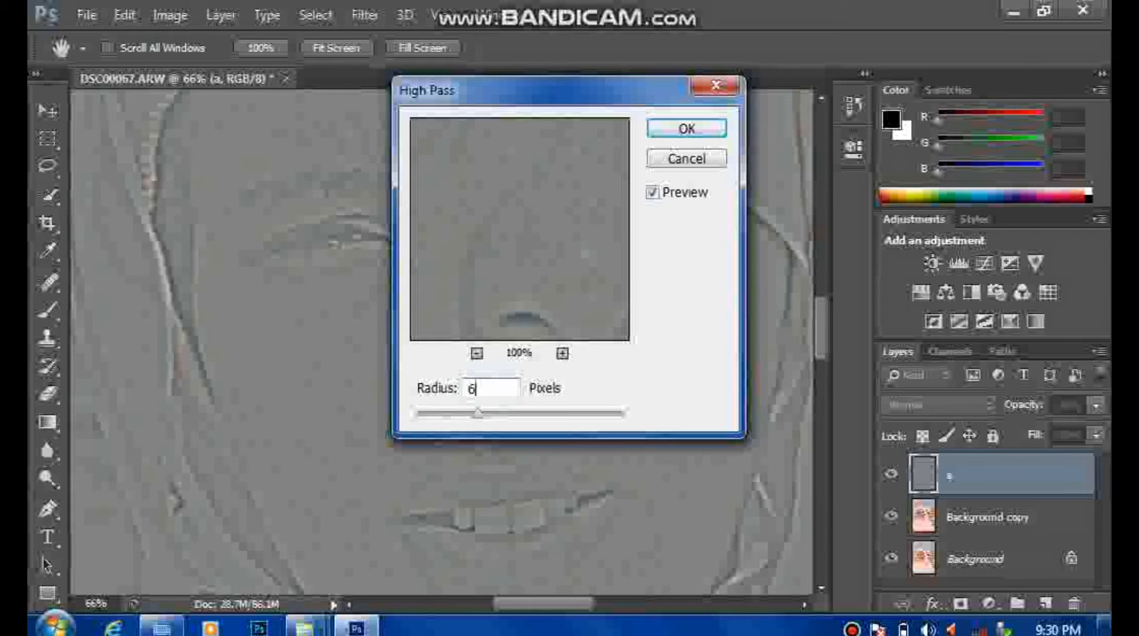
{"action": "key", "text": "Return"}
{"action": "key", "text": "j"}
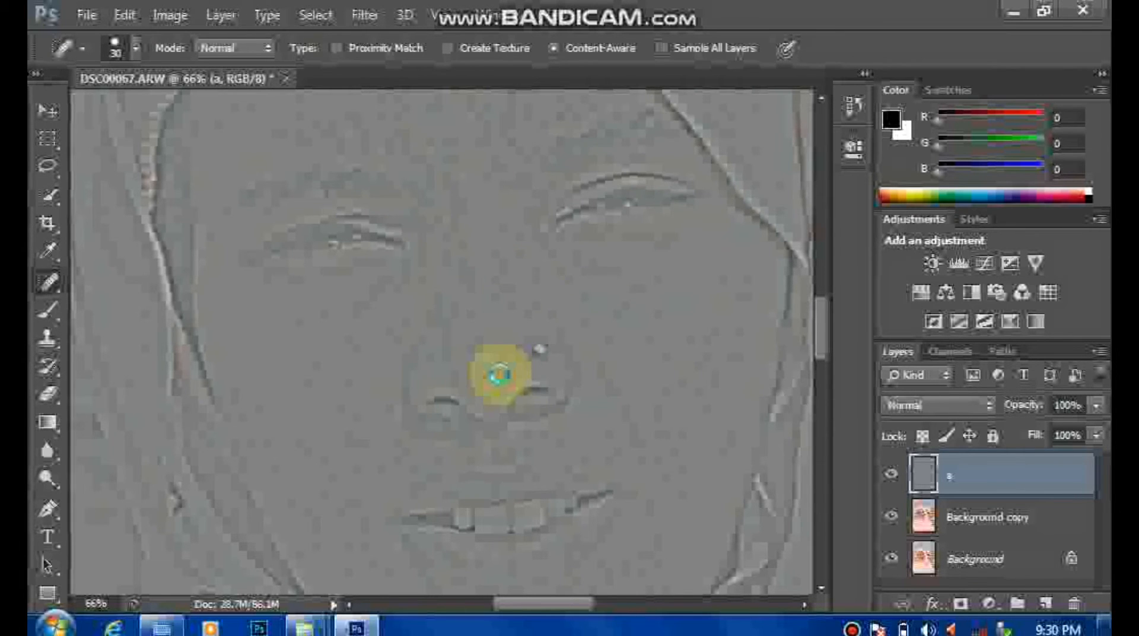
Step: Soften layer a with a Gaussian Blur of 3 pixels radius
{"action": "left_click", "coordinate": [363, 16]}
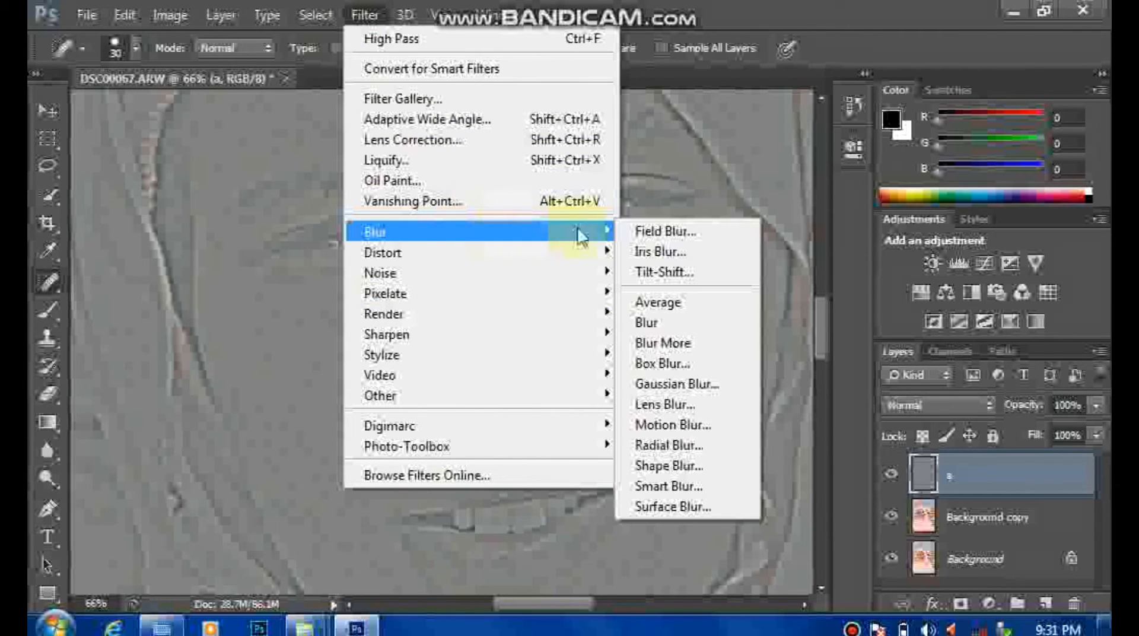
{"action": "left_click", "coordinate": [674, 386]}
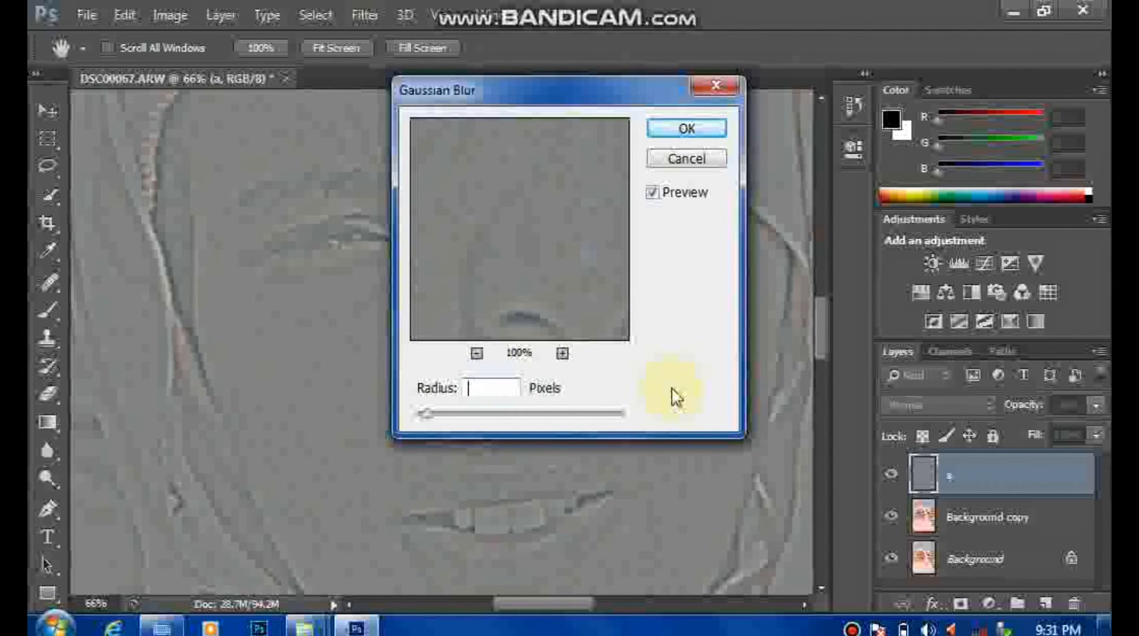
{"action": "type", "text": "3"}
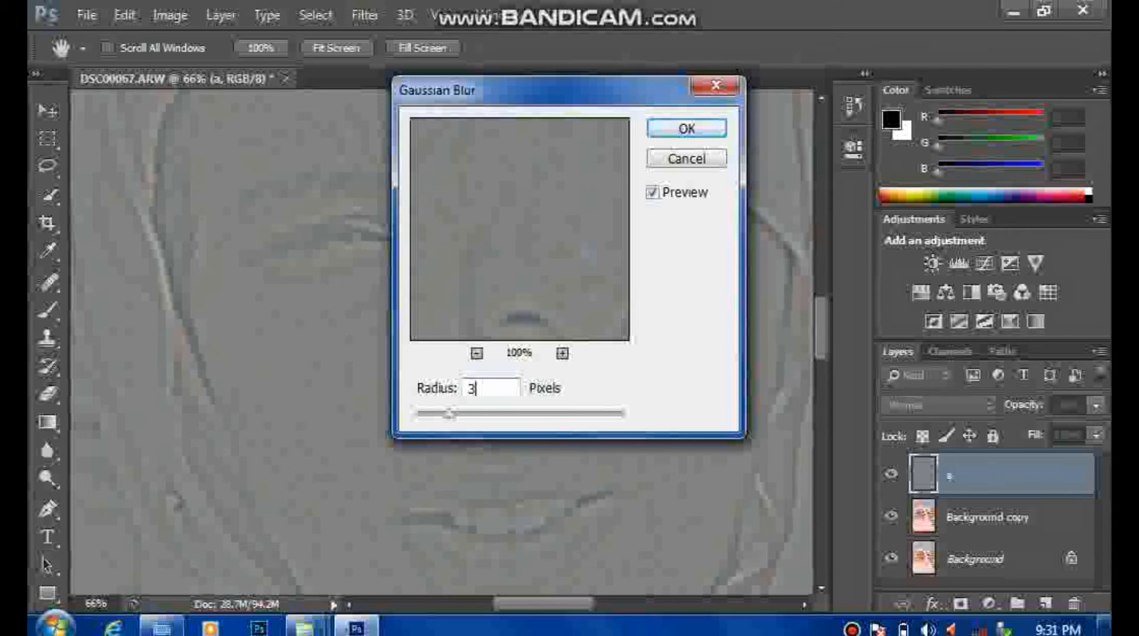
{"action": "key", "text": "Return"}
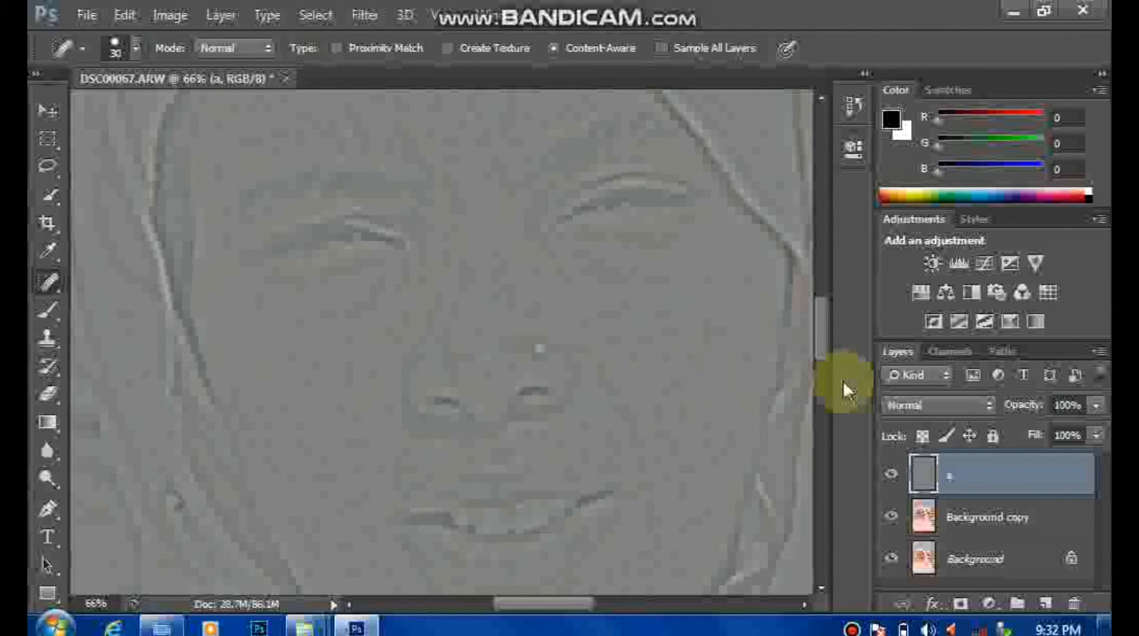
Step: Set the blend mode of layer a to Linear Light and invert the layer's colours
{"action": "left_click", "coordinate": [930, 415]}
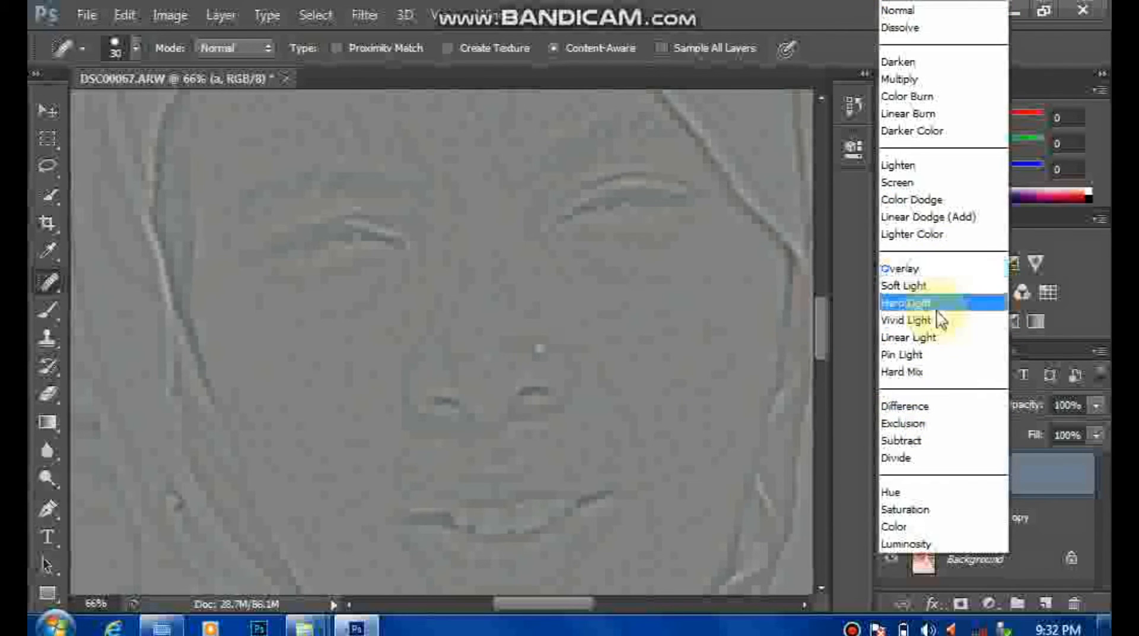
{"action": "left_click", "coordinate": [943, 338]}
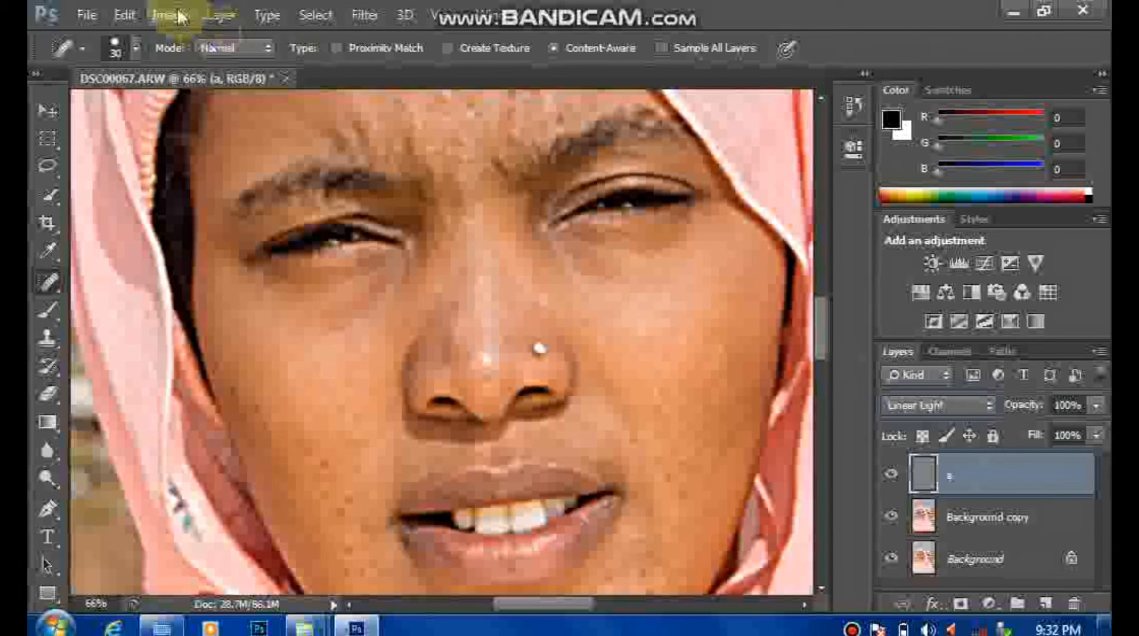
{"action": "left_click", "coordinate": [128, 16]}
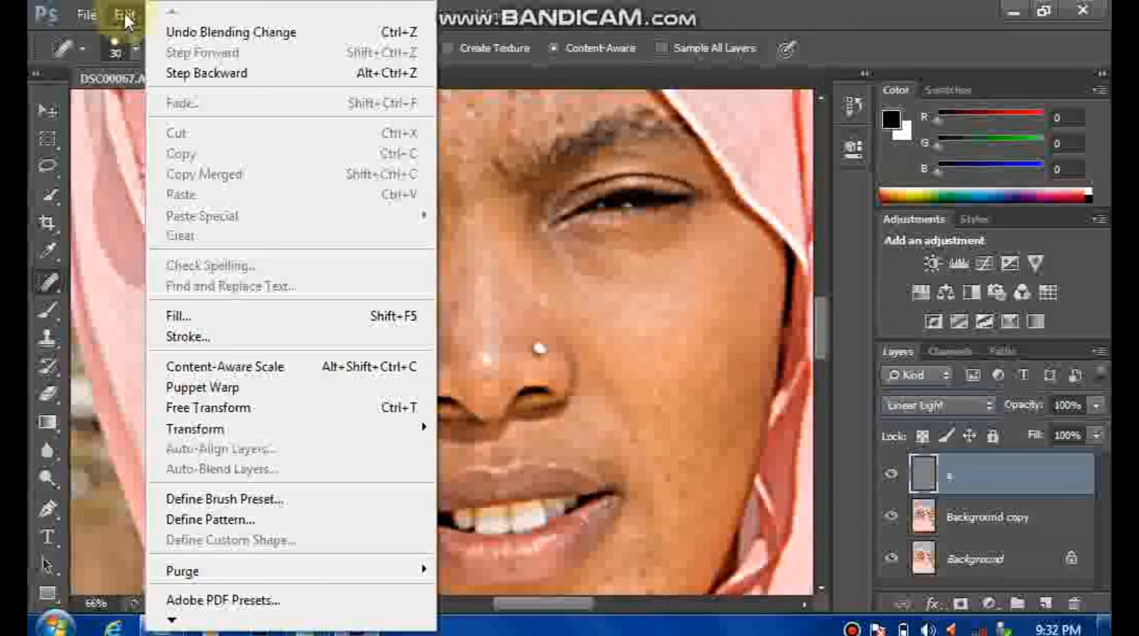
{"action": "left_click", "coordinate": [126, 18]}
{"action": "left_click", "coordinate": [160, 18]}
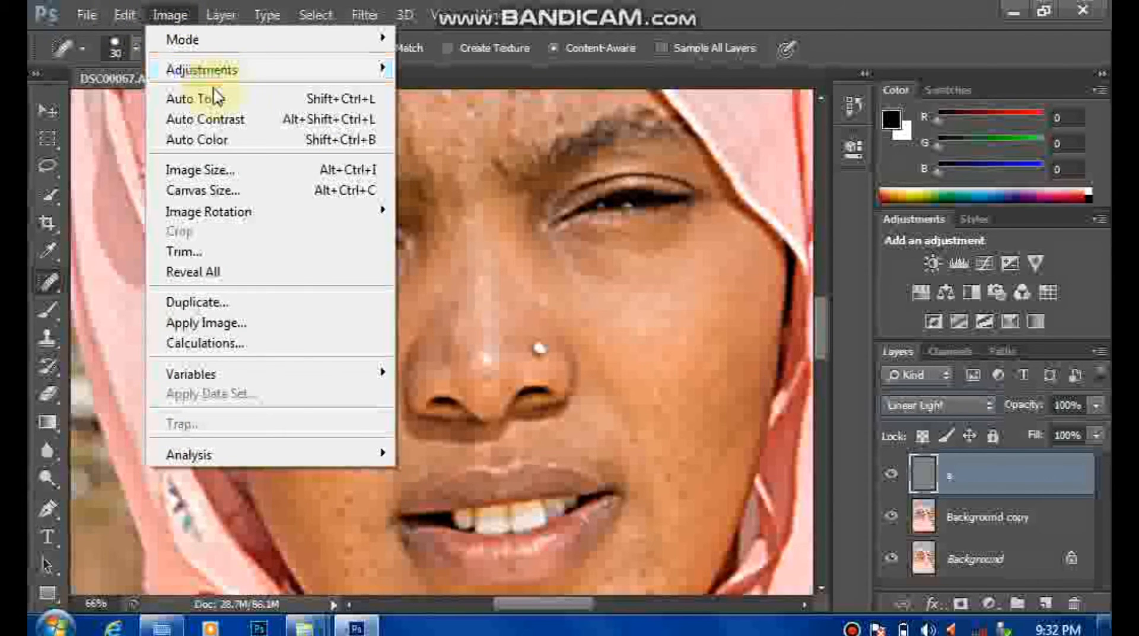
{"action": "mouse_move", "coordinate": [217, 81]}
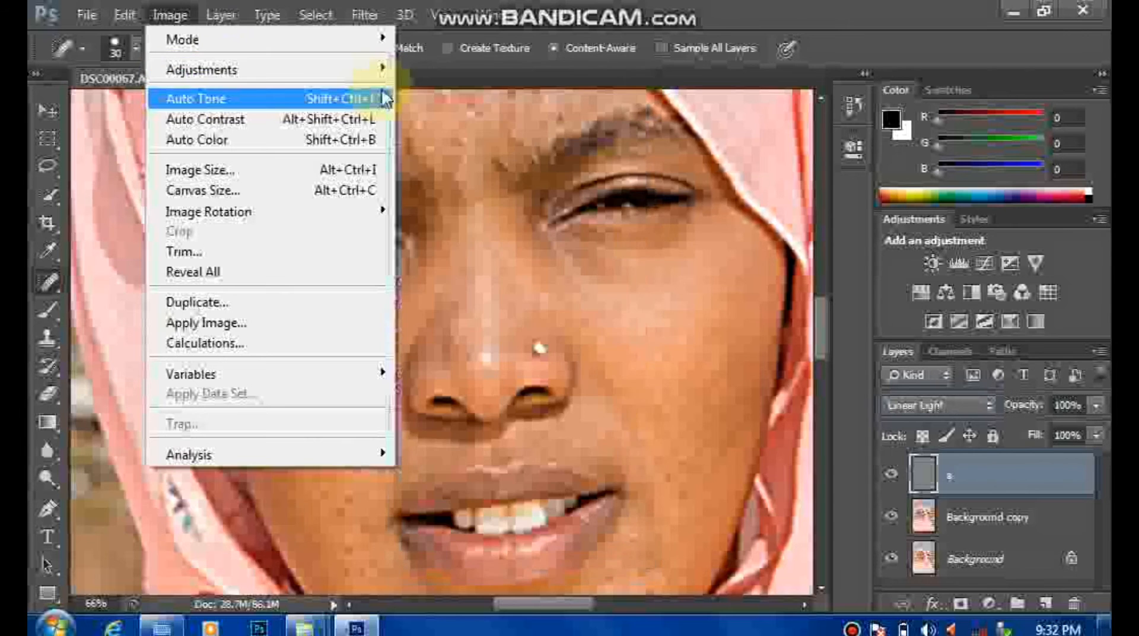
{"action": "mouse_move", "coordinate": [360, 71]}
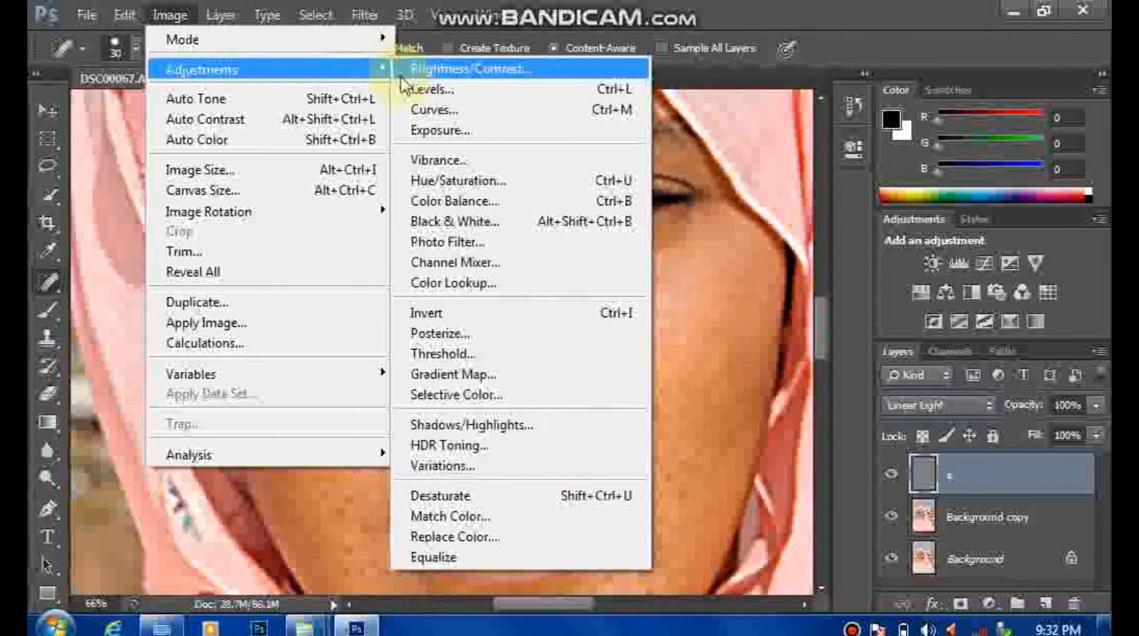
{"action": "left_click", "coordinate": [473, 313]}
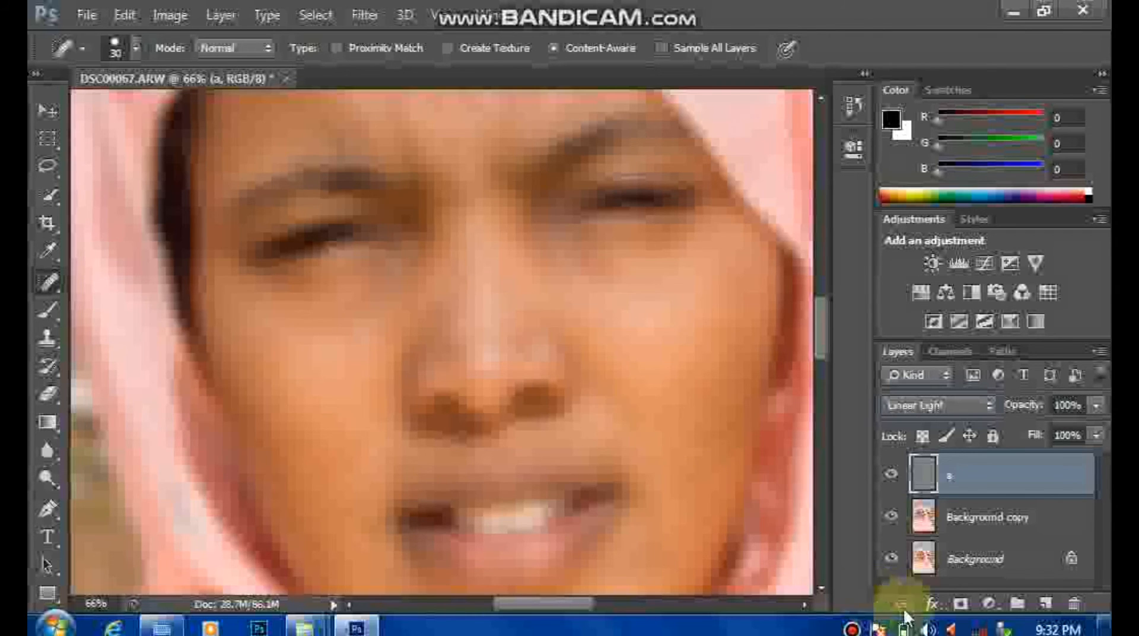
Step: In the blending options of layer a, set the gray Blend If range for This Layer to 42 and 206
{"action": "left_click", "coordinate": [934, 604]}
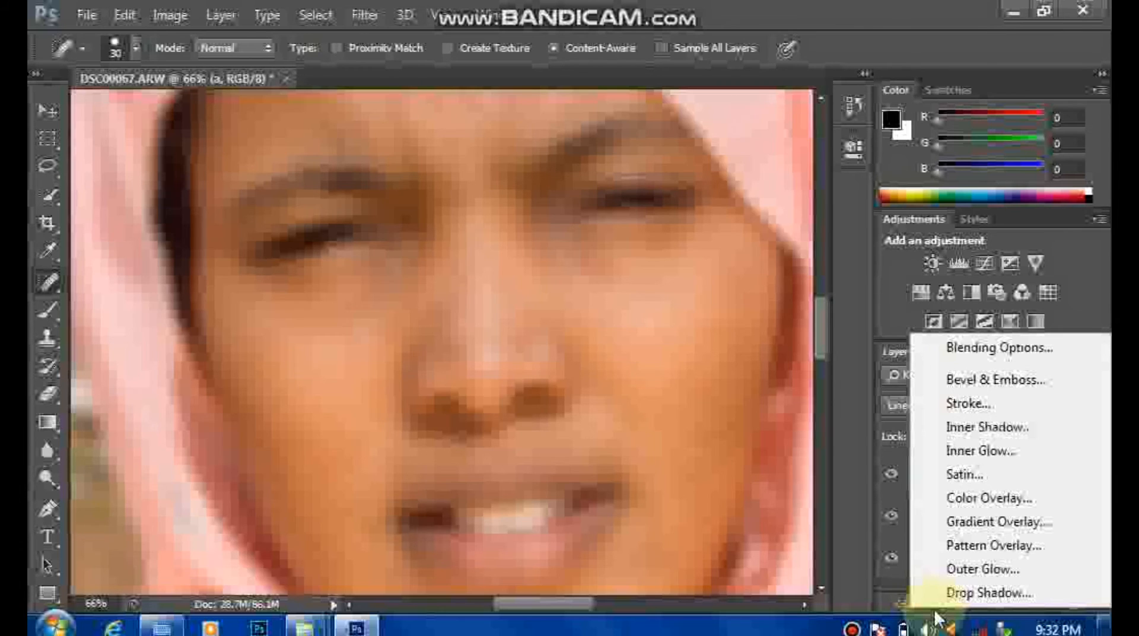
{"action": "left_click", "coordinate": [983, 355]}
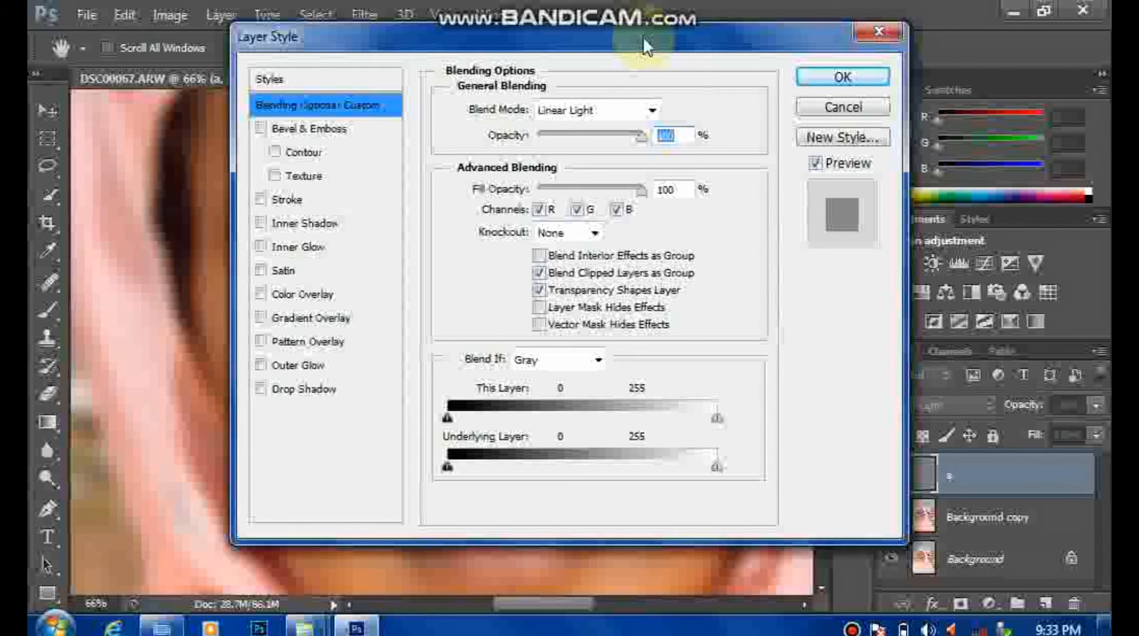
{"action": "left_click_drag", "start_coordinate": [666, 29], "coordinate": [927, 9]}
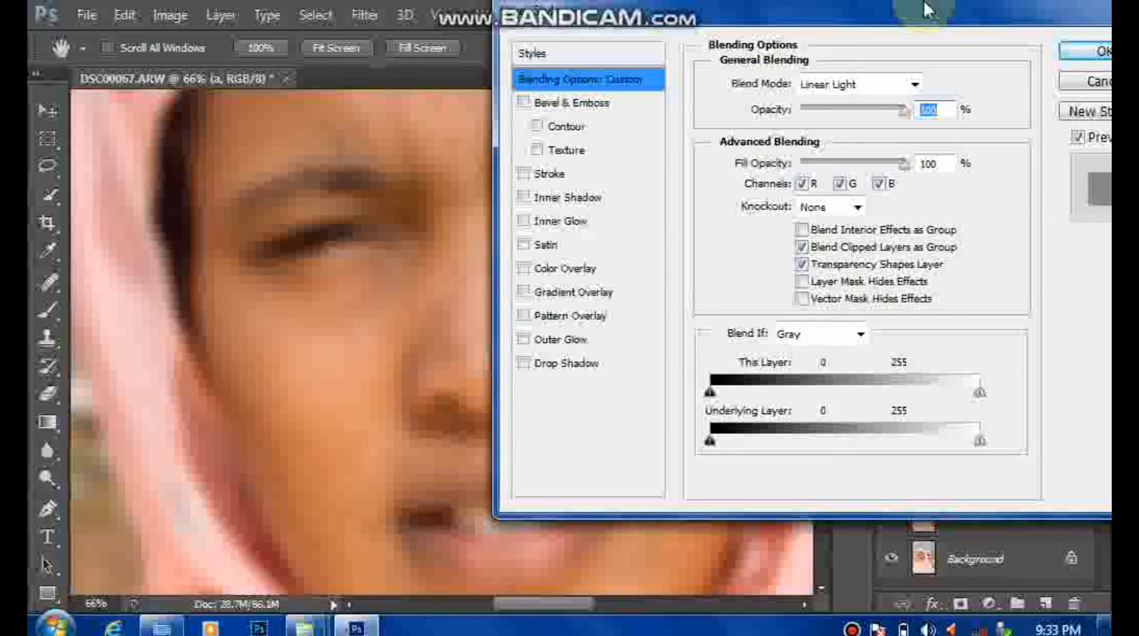
{"action": "mouse_move", "coordinate": [624, 3]}
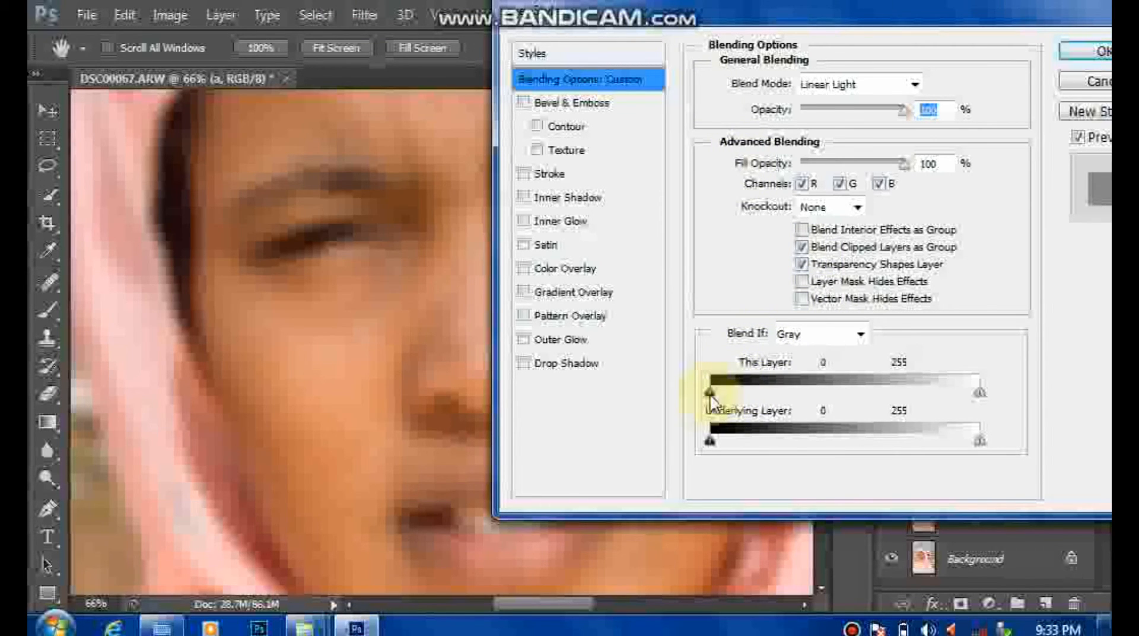
{"action": "left_click_drag", "start_coordinate": [710, 392], "coordinate": [755, 396]}
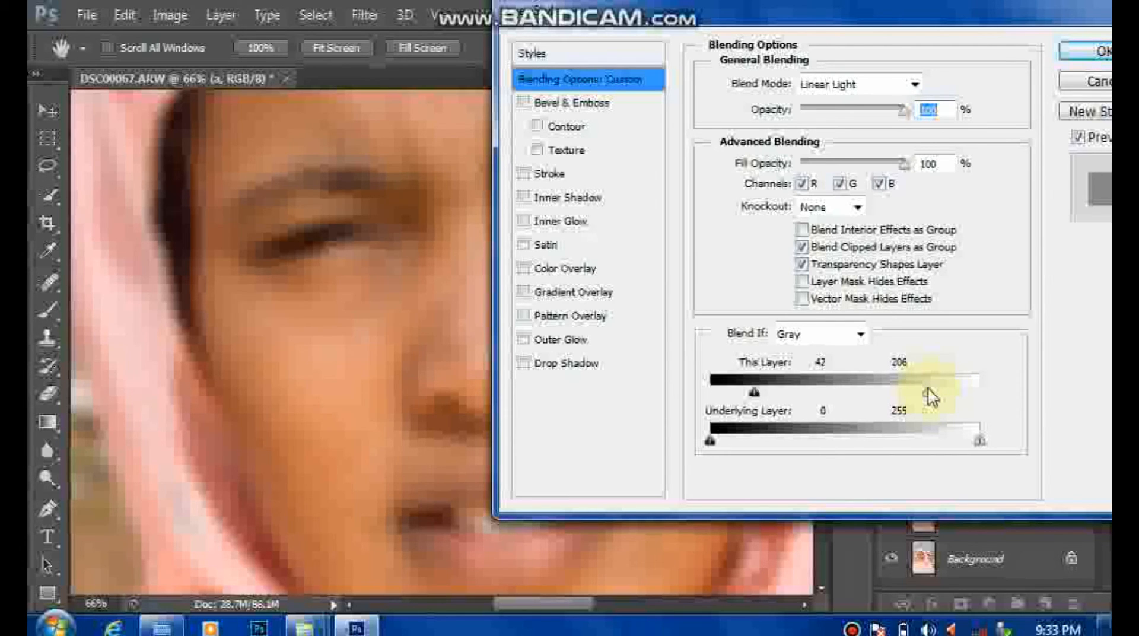
{"action": "key", "text": "Return"}
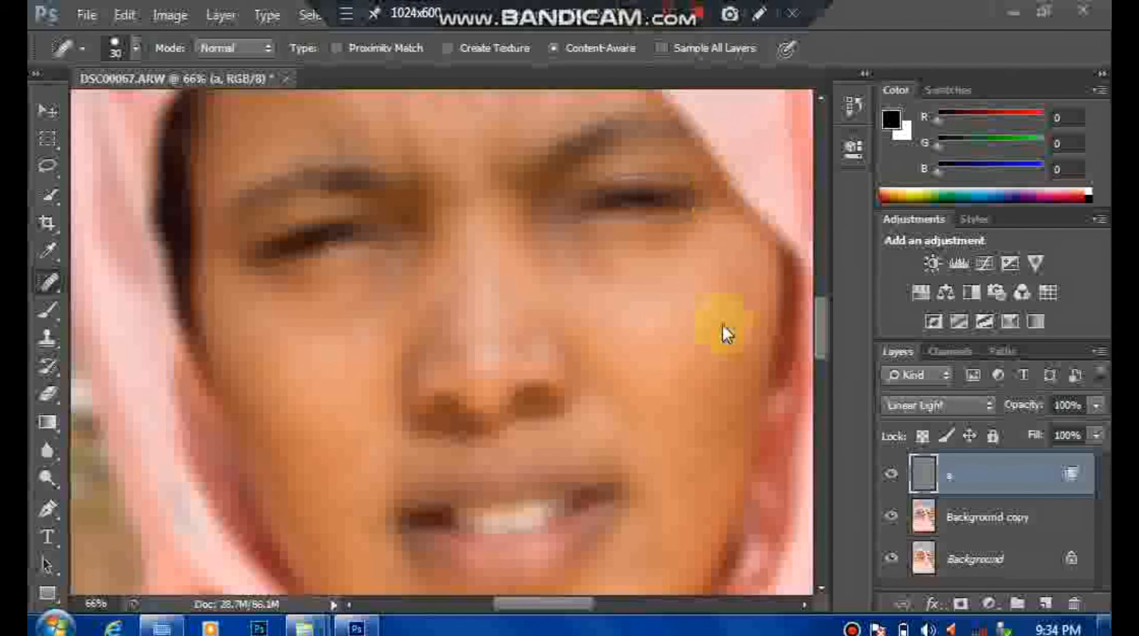
Step: Add a black layer mask to layer a and paint white over the cheek on the image's left with a 125 px brush
{"action": "left_click", "coordinate": [959, 604]}
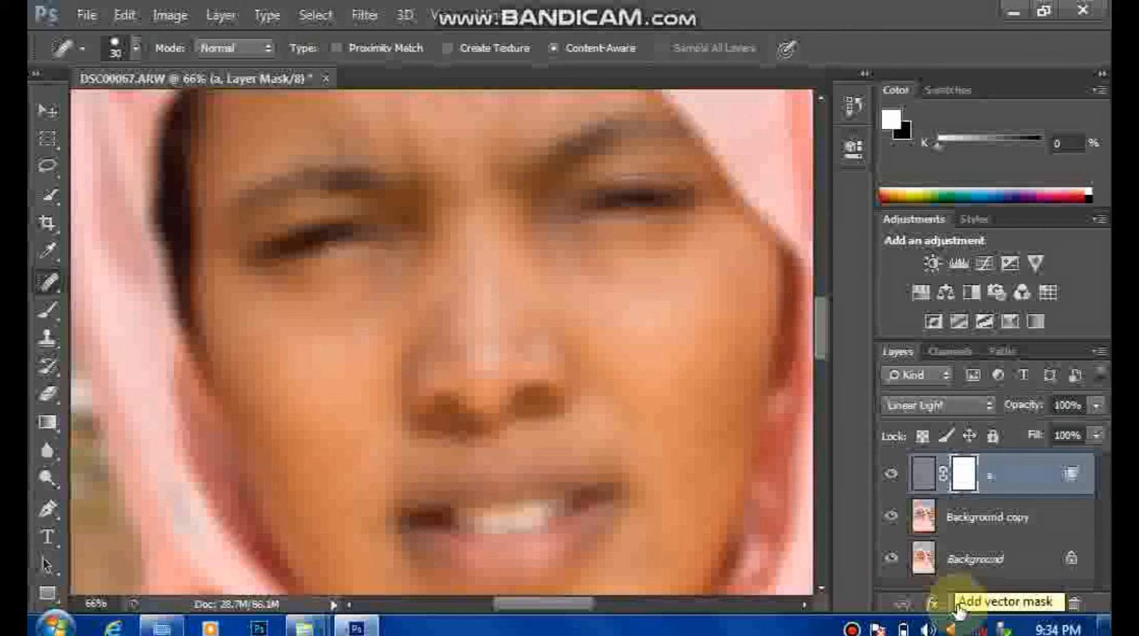
{"action": "key", "text": "ctrl+i"}
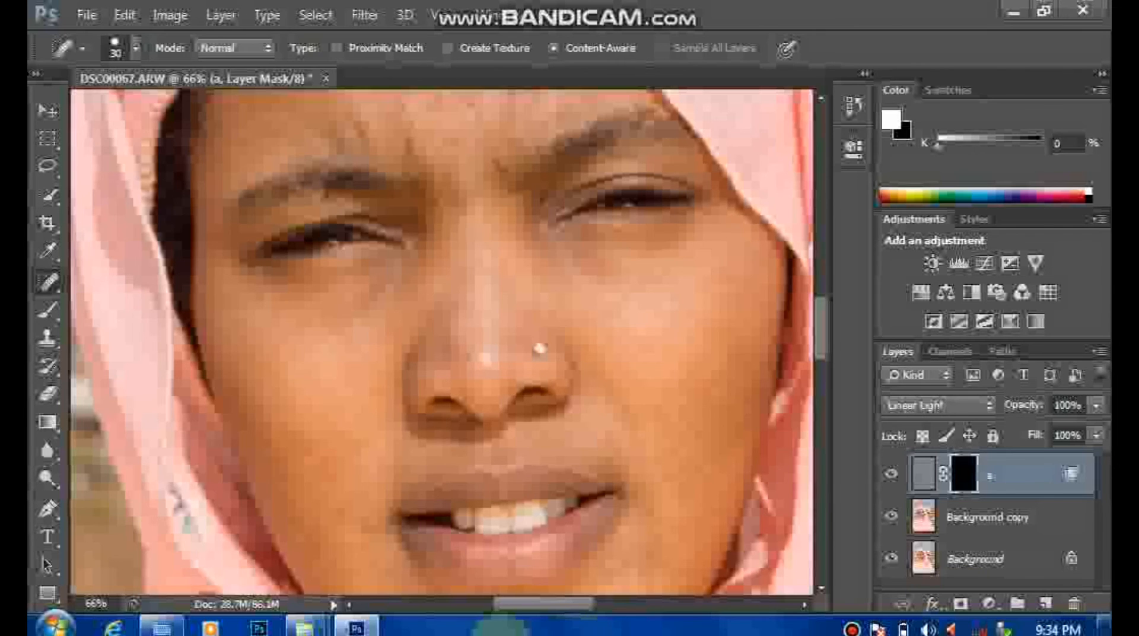
{"action": "left_click", "coordinate": [37, 75]}
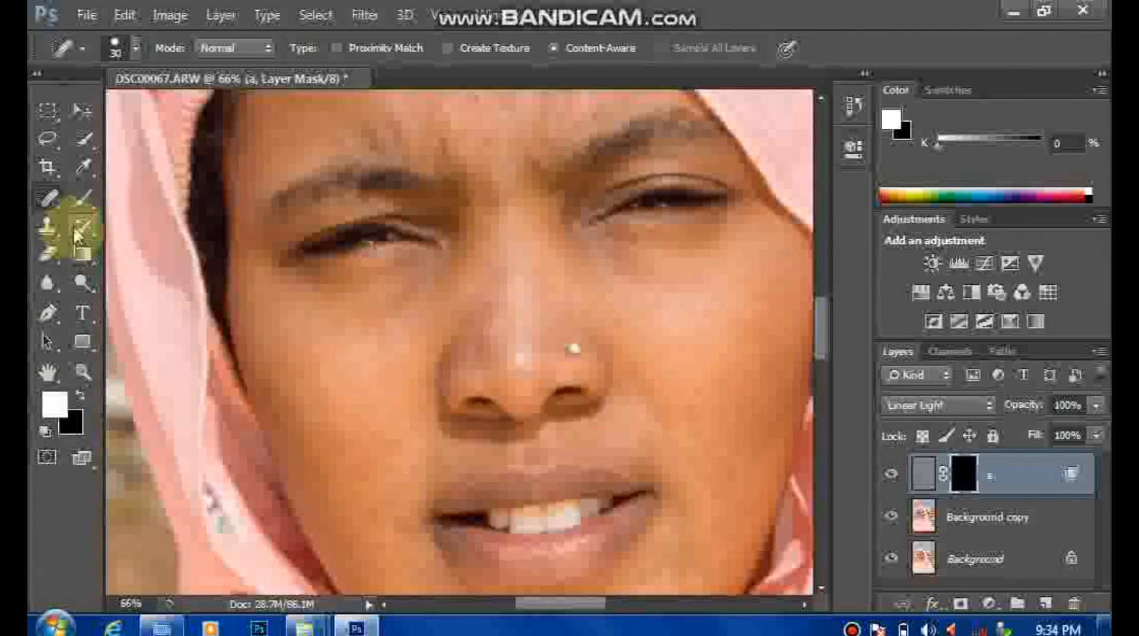
{"action": "left_click", "coordinate": [83, 189]}
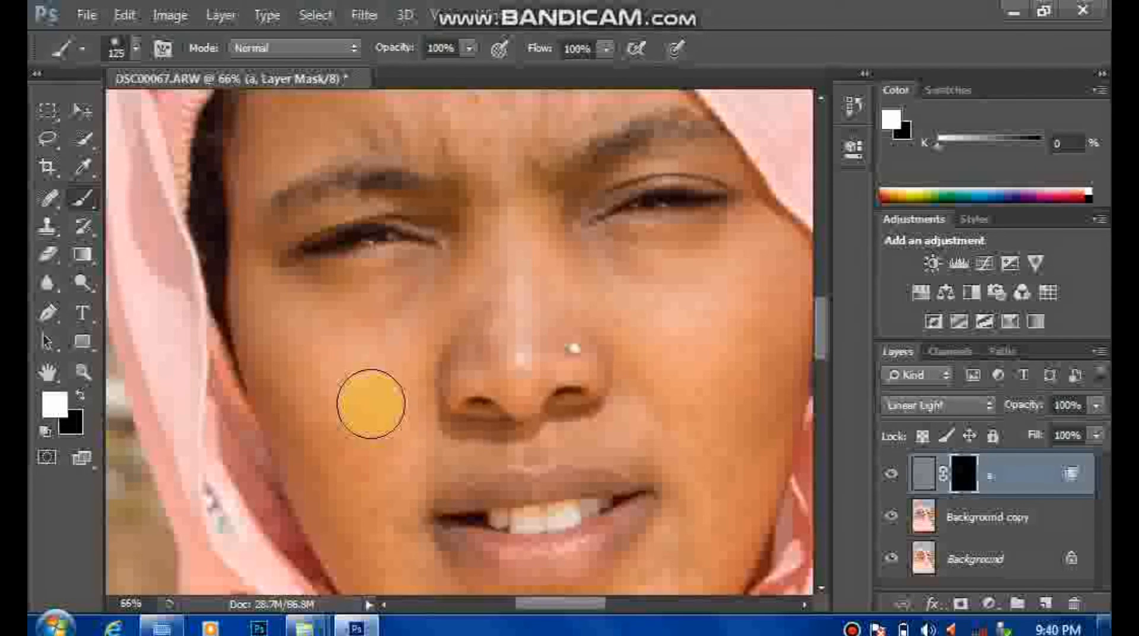
{"action": "mouse_move", "coordinate": [399, 430]}
{"action": "left_mouse_down"}
{"action": "mouse_move", "coordinate": [383, 465]}
{"action": "mouse_move", "coordinate": [384, 511]}
{"action": "mouse_move", "coordinate": [334, 426]}
{"action": "left_mouse_up"}
{"action": "mouse_move", "coordinate": [333, 424]}
{"action": "left_mouse_down"}
{"action": "mouse_move", "coordinate": [350, 482]}
{"action": "mouse_move", "coordinate": [296, 375]}
{"action": "mouse_move", "coordinate": [298, 398]}
{"action": "mouse_move", "coordinate": [280, 312]}
{"action": "mouse_move", "coordinate": [434, 308]}
{"action": "mouse_move", "coordinate": [390, 382]}
{"action": "mouse_move", "coordinate": [394, 508]}
{"action": "mouse_move", "coordinate": [422, 569]}
{"action": "mouse_move", "coordinate": [376, 537]}
{"action": "mouse_move", "coordinate": [380, 487]}
{"action": "mouse_move", "coordinate": [436, 472]}
{"action": "left_mouse_up"}
Step: Paint white on the mask over the other cheek, the chin and the forehead, using brush sizes of 70 and 125 px
{"action": "key", "text": "bracketleft"}
{"action": "key", "text": "bracketleft"}
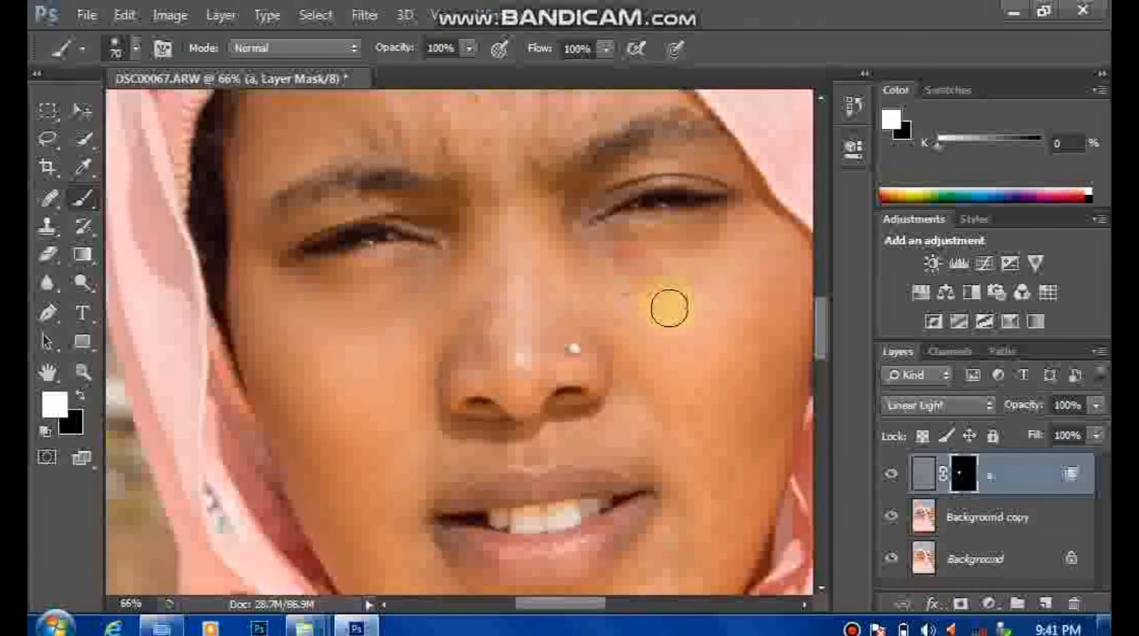
{"action": "mouse_move", "coordinate": [669, 308]}
{"action": "left_mouse_down"}
{"action": "mouse_move", "coordinate": [694, 333]}
{"action": "mouse_move", "coordinate": [745, 242]}
{"action": "mouse_move", "coordinate": [748, 489]}
{"action": "left_mouse_up"}
{"action": "key", "text": "bracketright"}
{"action": "key", "text": "bracketright"}
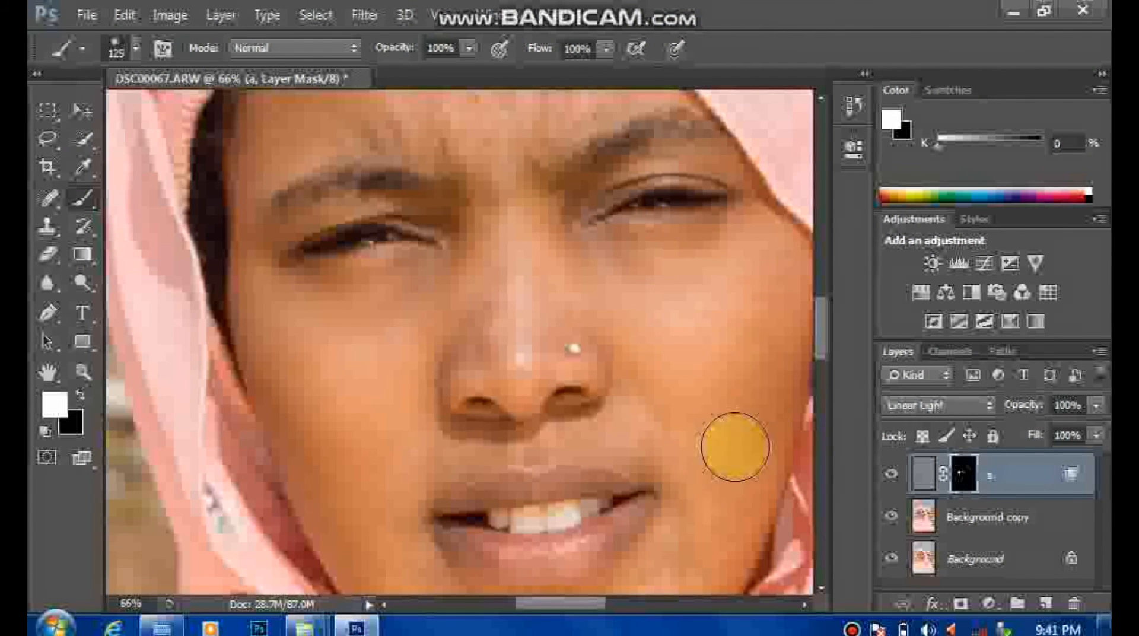
{"action": "mouse_move", "coordinate": [736, 447]}
{"action": "left_mouse_down"}
{"action": "mouse_move", "coordinate": [691, 390]}
{"action": "mouse_move", "coordinate": [641, 429]}
{"action": "mouse_move", "coordinate": [735, 374]}
{"action": "left_mouse_up"}
{"action": "mouse_move", "coordinate": [694, 374]}
{"action": "left_mouse_down"}
{"action": "mouse_move", "coordinate": [679, 422]}
{"action": "mouse_move", "coordinate": [593, 484]}
{"action": "mouse_move", "coordinate": [489, 472]}
{"action": "mouse_move", "coordinate": [441, 444]}
{"action": "mouse_move", "coordinate": [403, 369]}
{"action": "mouse_move", "coordinate": [434, 411]}
{"action": "mouse_move", "coordinate": [654, 429]}
{"action": "left_mouse_up"}
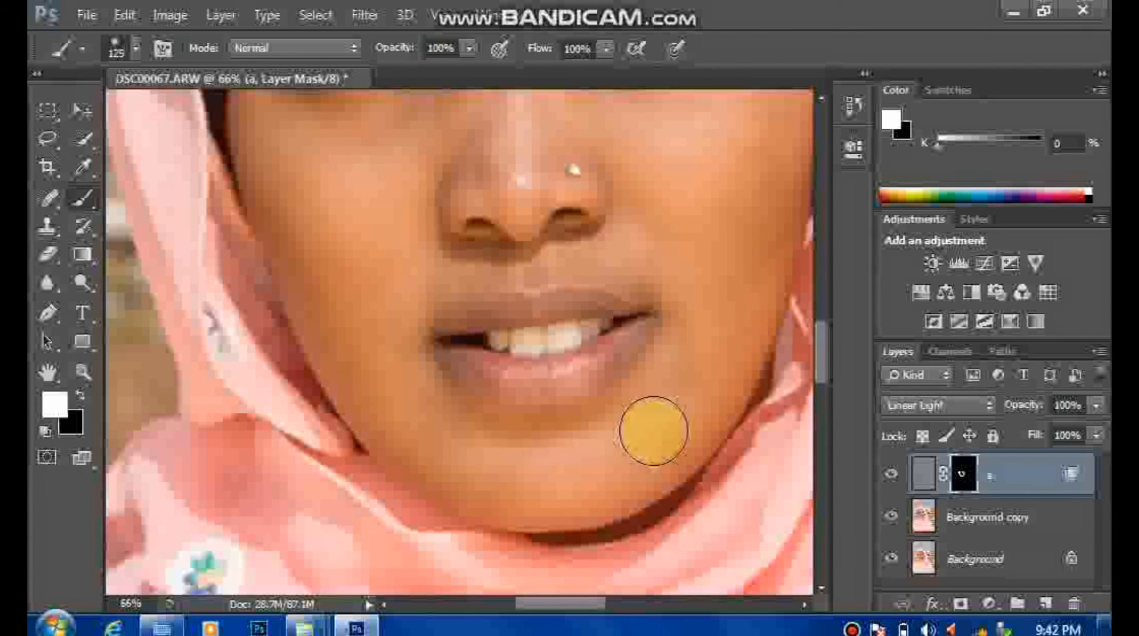
{"action": "left_click_drag", "start_coordinate": [822, 328], "coordinate": [823, 259]}
{"action": "mouse_move", "coordinate": [435, 442]}
{"action": "left_mouse_down"}
{"action": "mouse_move", "coordinate": [596, 387]}
{"action": "mouse_move", "coordinate": [515, 281]}
{"action": "mouse_move", "coordinate": [388, 283]}
{"action": "mouse_move", "coordinate": [275, 418]}
{"action": "mouse_move", "coordinate": [382, 428]}
{"action": "mouse_move", "coordinate": [481, 381]}
{"action": "mouse_move", "coordinate": [579, 369]}
{"action": "mouse_move", "coordinate": [638, 396]}
{"action": "left_mouse_up"}
{"action": "left_click_drag", "start_coordinate": [822, 285], "coordinate": [826, 326]}
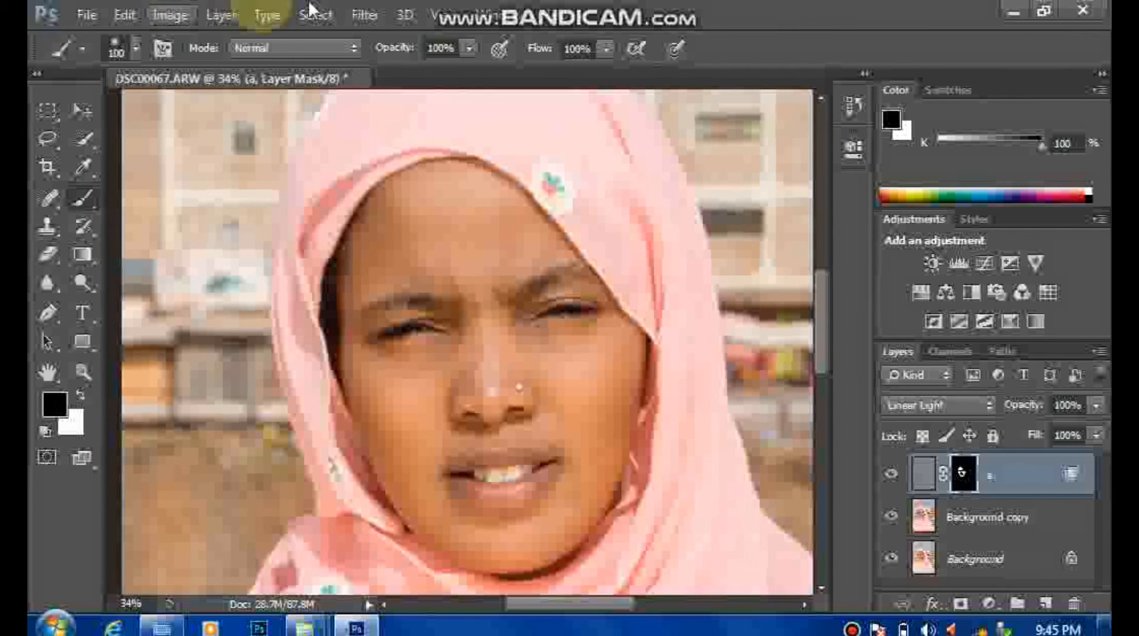
Step: Toggle the visibility of layer a off and on to compare the face with and without the skin smoothing
{"action": "mouse_move", "coordinate": [547, 6]}
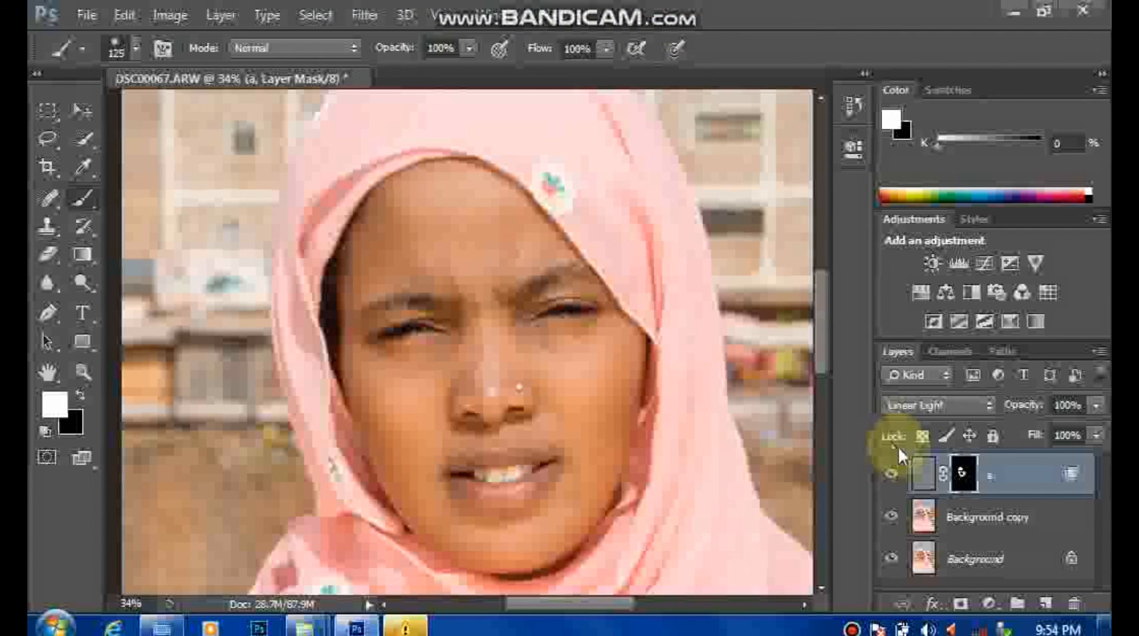
{"action": "left_click", "coordinate": [889, 475]}
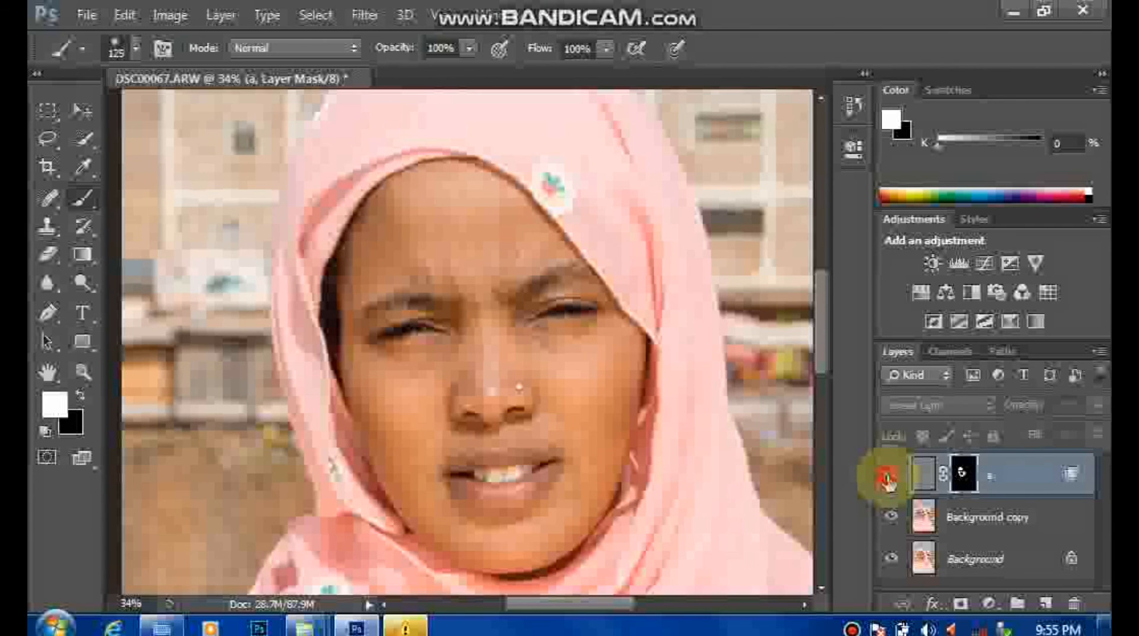
{"action": "left_click", "coordinate": [888, 478]}
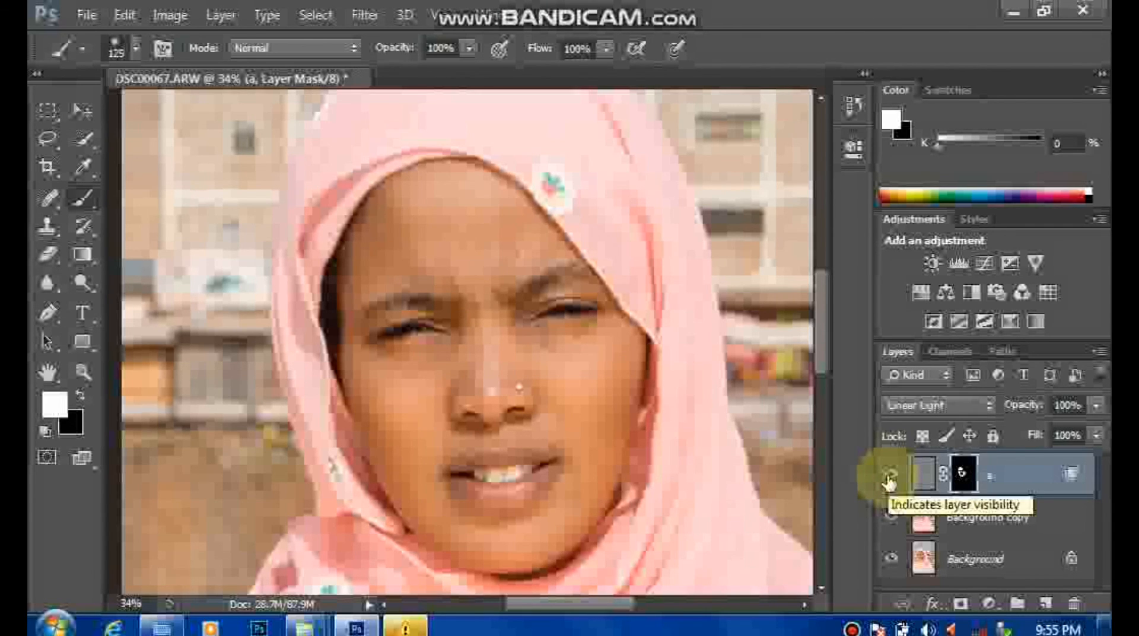
{"action": "left_click", "coordinate": [890, 478]}
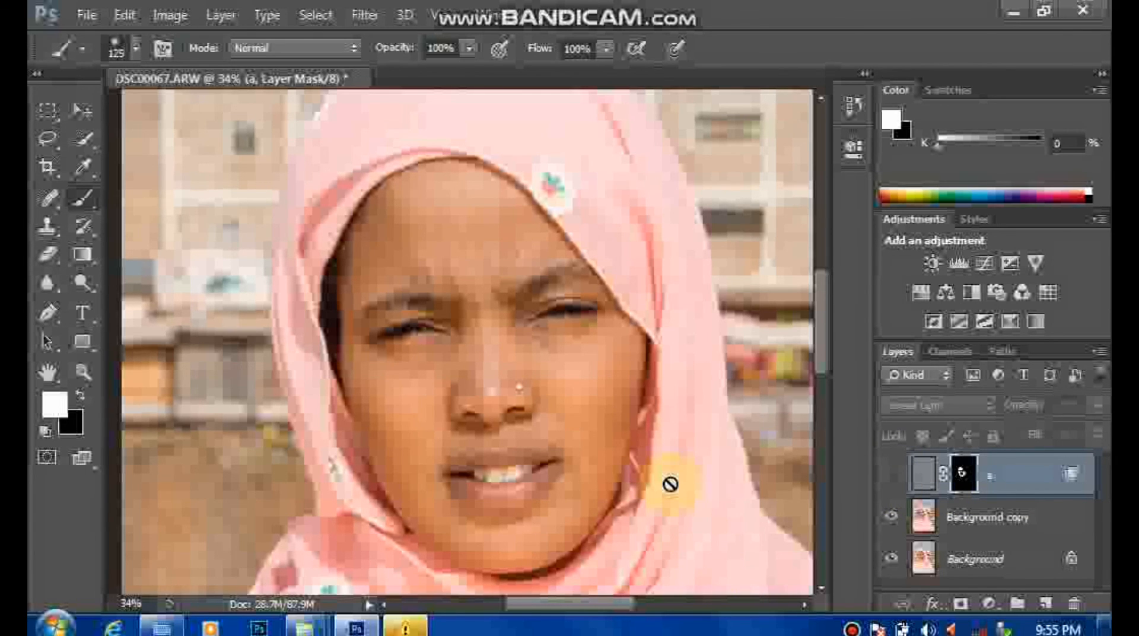
{"action": "left_click", "coordinate": [890, 476]}
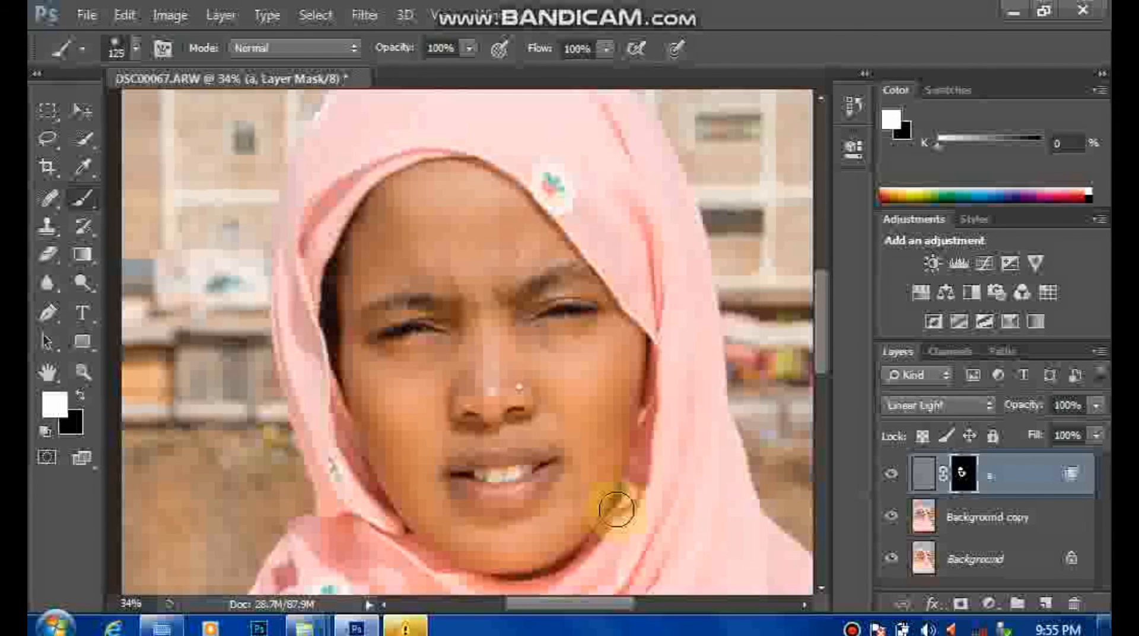
Step: Paint black on layer a's mask with a 125 px brush along the headscarf edge beside the cheek and jaw on the image's right
{"action": "key", "text": "x"}
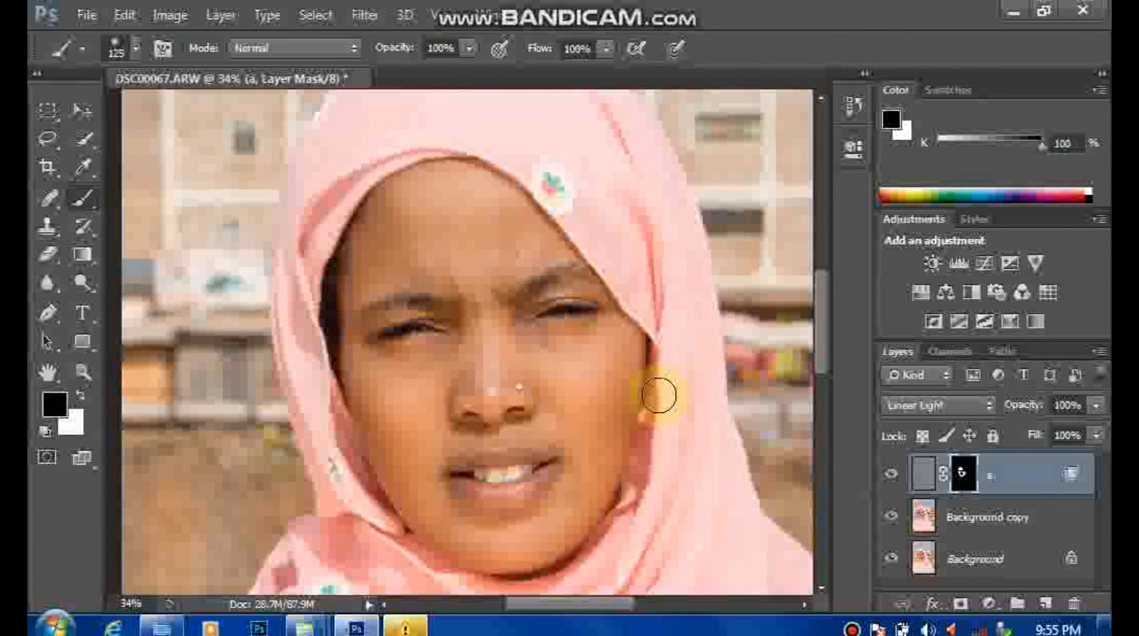
{"action": "left_click", "coordinate": [658, 395]}
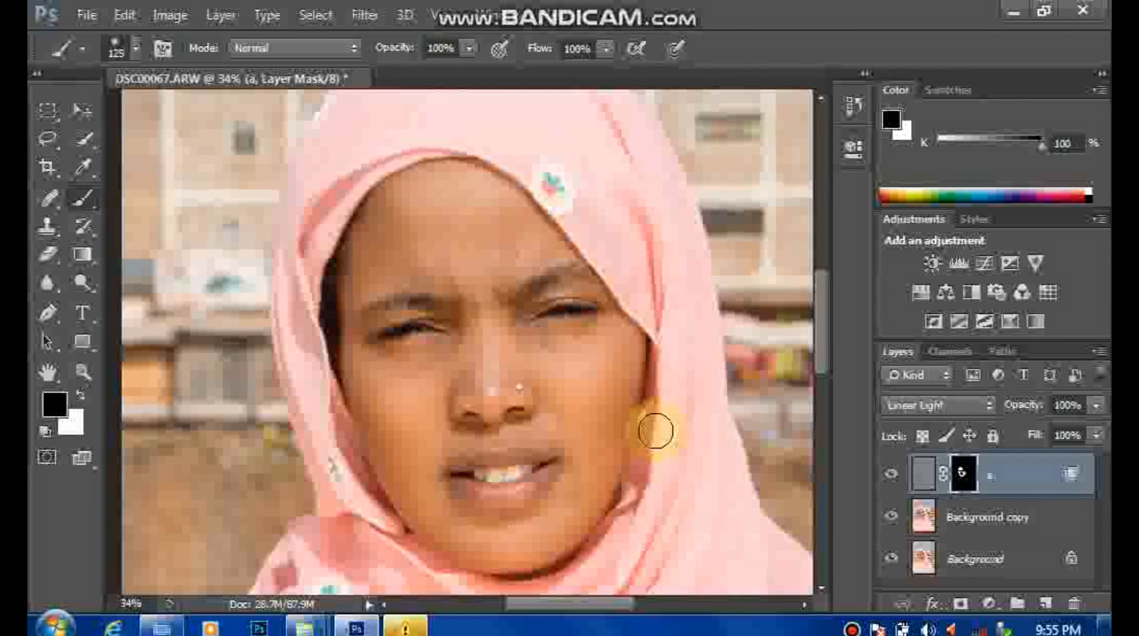
{"action": "left_click_drag", "start_coordinate": [655, 444], "coordinate": [647, 464]}
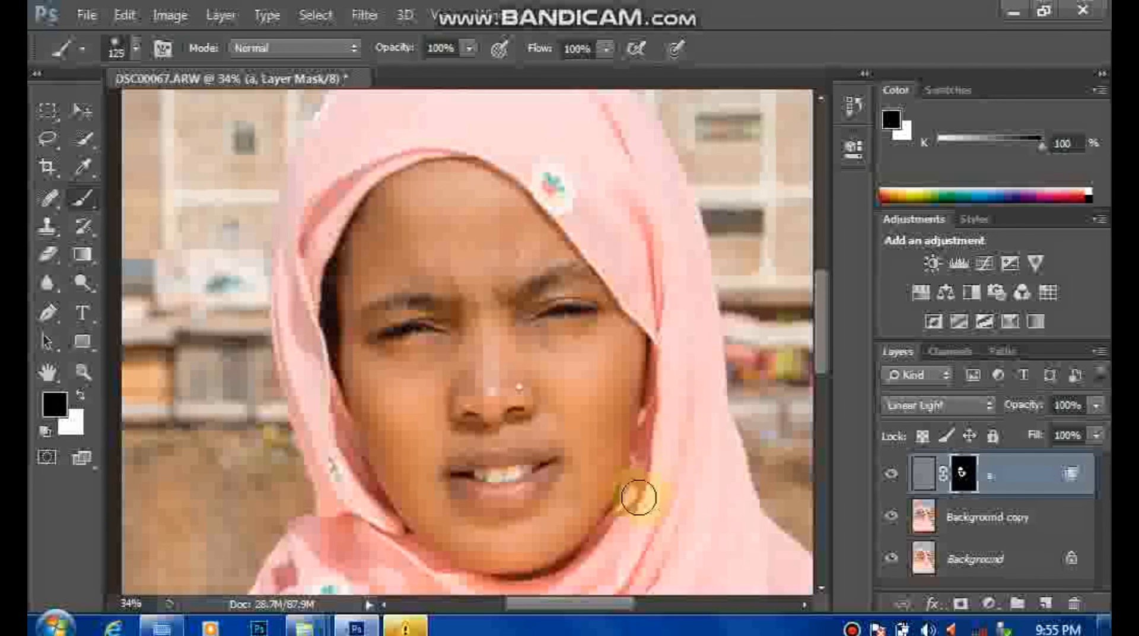
{"action": "left_click_drag", "start_coordinate": [635, 509], "coordinate": [631, 514]}
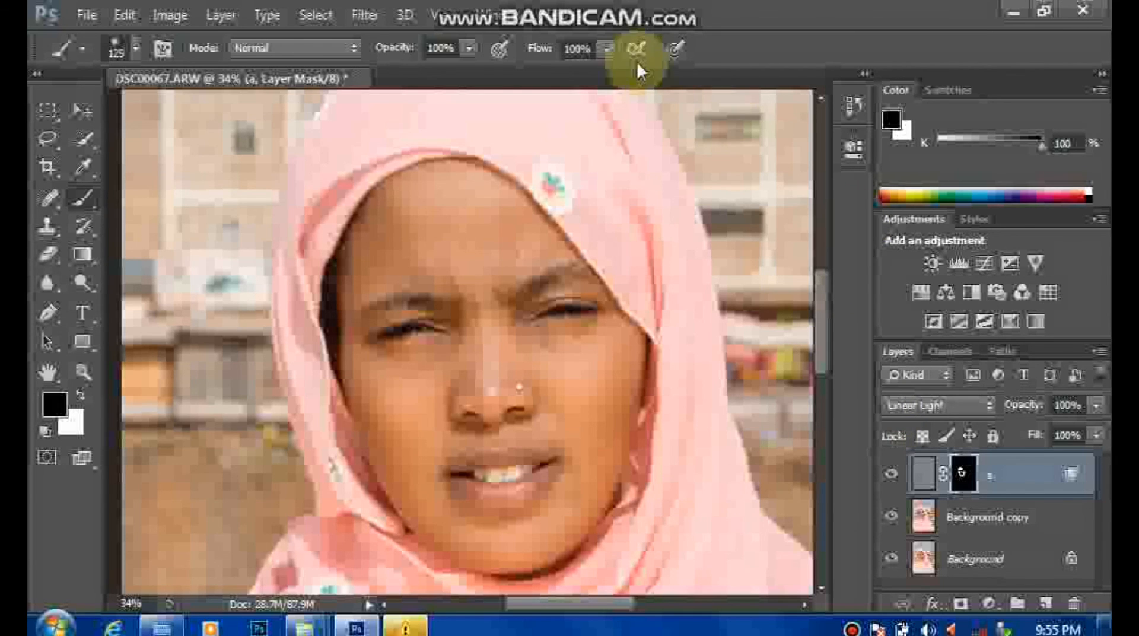
{"action": "mouse_move", "coordinate": [679, 7]}
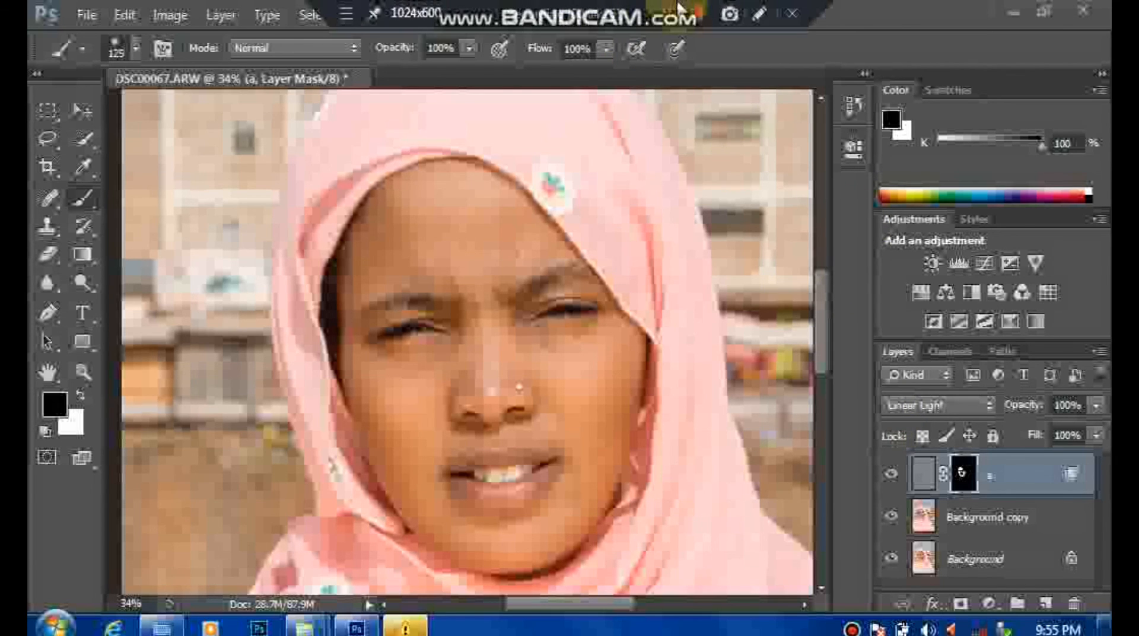